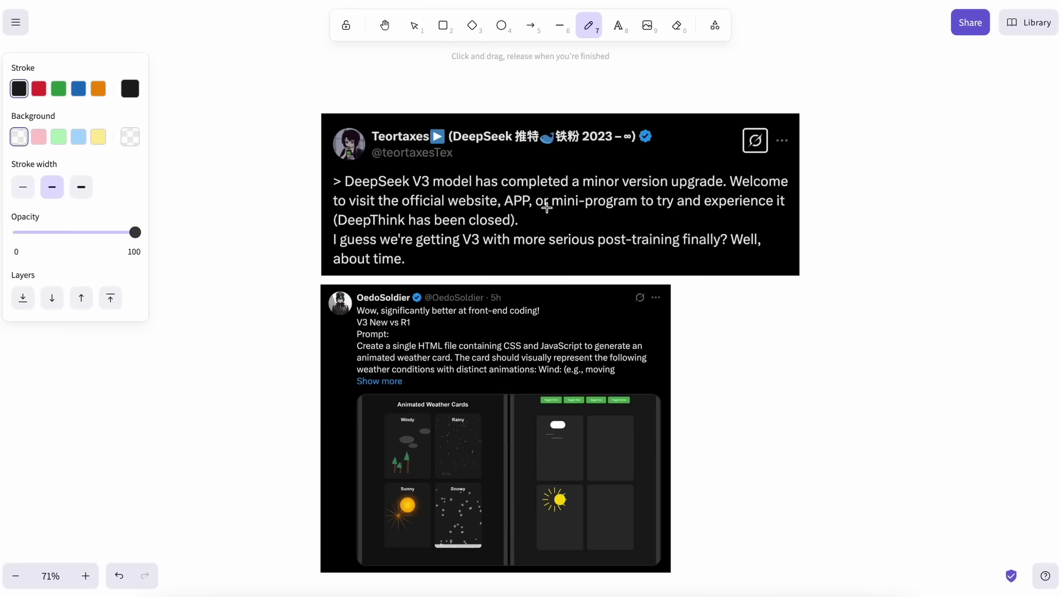
- In red, draw an arrow at the tweet's first line and underline 'minor version upgrade'
{"action": "scroll", "coordinate": [547, 208], "scroll_direction": "up", "scroll_amount": 3}
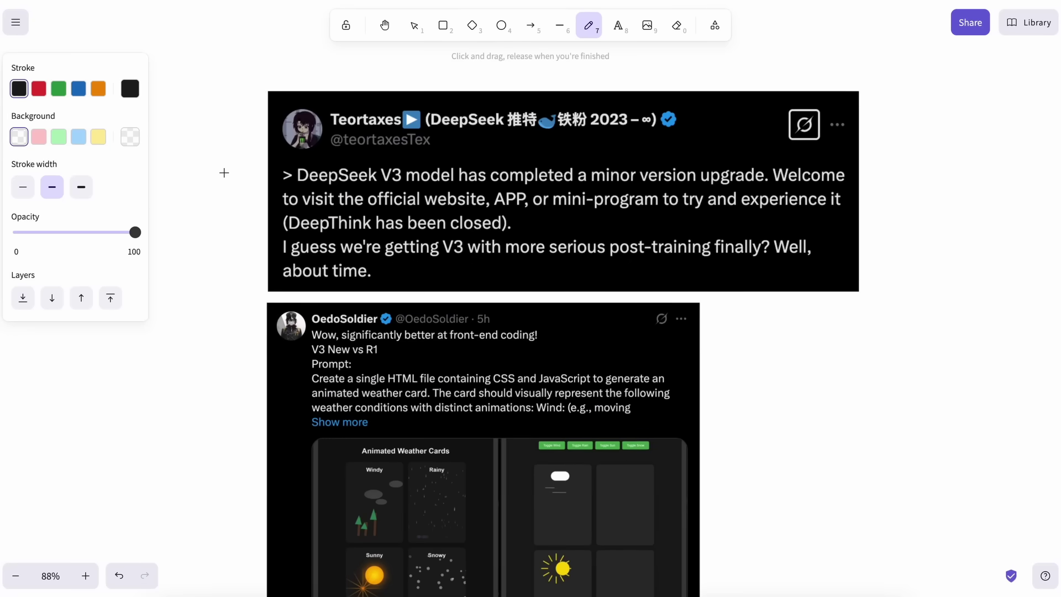
{"action": "left_click", "coordinate": [39, 89]}
{"action": "mouse_move", "coordinate": [224, 178]}
{"action": "left_mouse_down"}
{"action": "mouse_move", "coordinate": [270, 177]}
{"action": "mouse_move", "coordinate": [259, 164]}
{"action": "mouse_move", "coordinate": [272, 194]}
{"action": "left_mouse_up"}
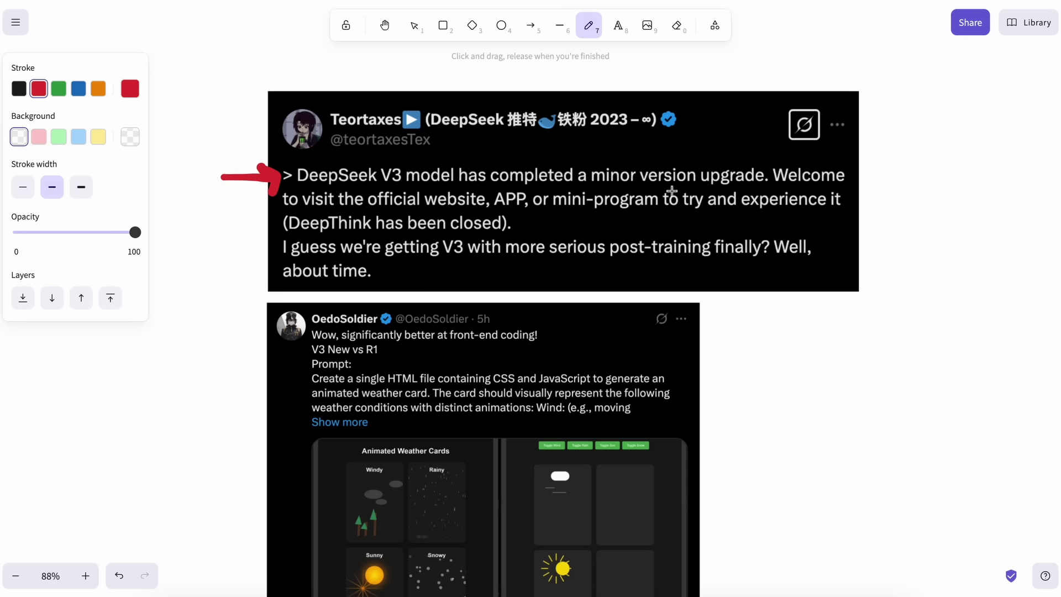
{"action": "left_click_drag", "start_coordinate": [599, 194], "coordinate": [714, 182]}
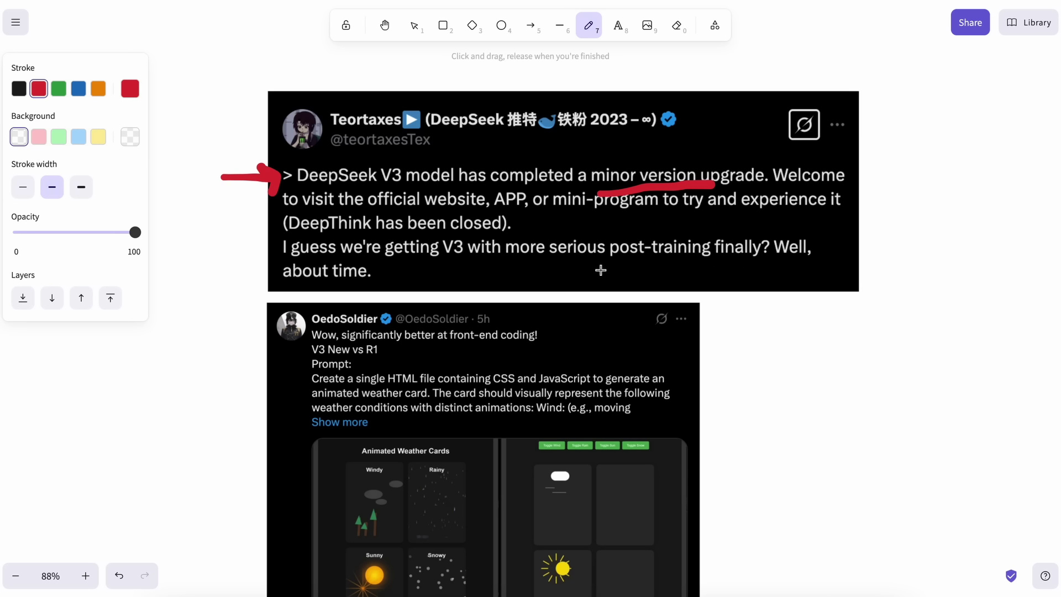
- Draw a red upward arrow at 'post-training' and underline it
{"action": "scroll", "coordinate": [614, 271], "scroll_direction": "down", "scroll_amount": 1}
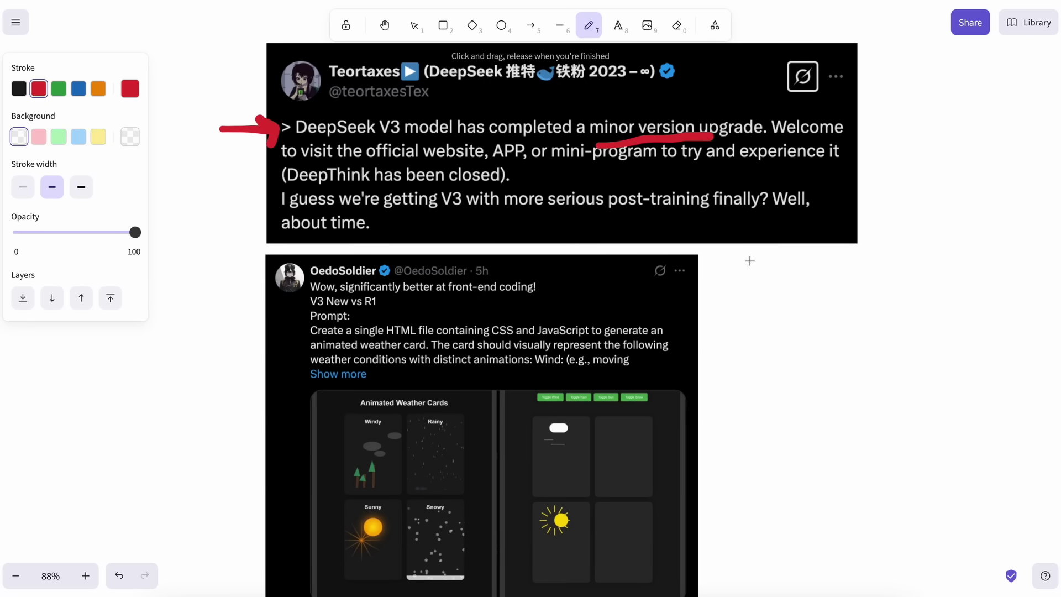
{"action": "mouse_move", "coordinate": [736, 273]}
{"action": "left_mouse_down"}
{"action": "mouse_move", "coordinate": [691, 221]}
{"action": "mouse_move", "coordinate": [685, 232]}
{"action": "mouse_move", "coordinate": [688, 221]}
{"action": "mouse_move", "coordinate": [701, 228]}
{"action": "left_mouse_up"}
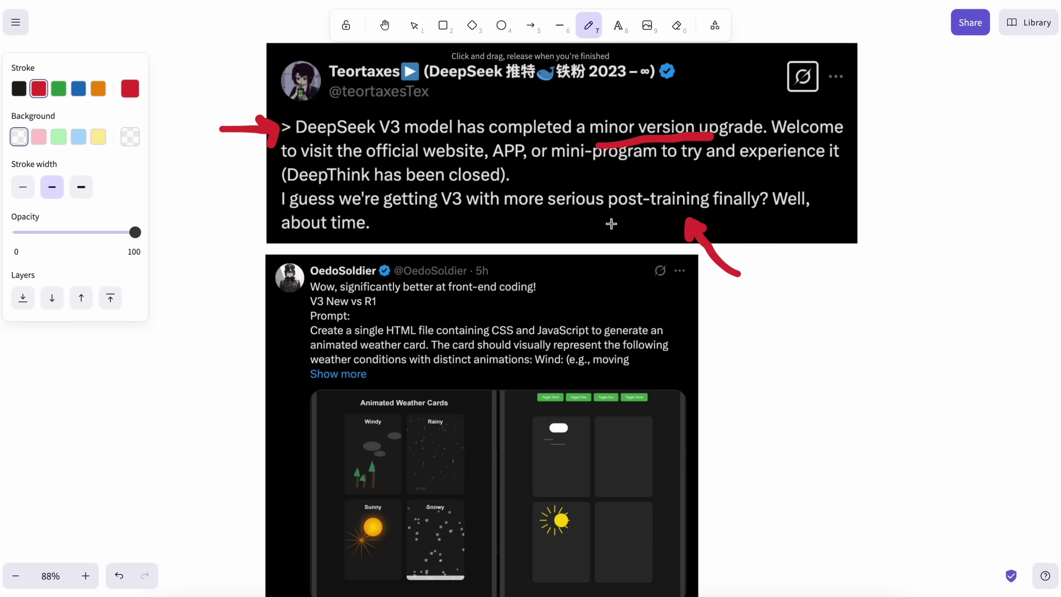
{"action": "left_click_drag", "start_coordinate": [596, 223], "coordinate": [691, 211]}
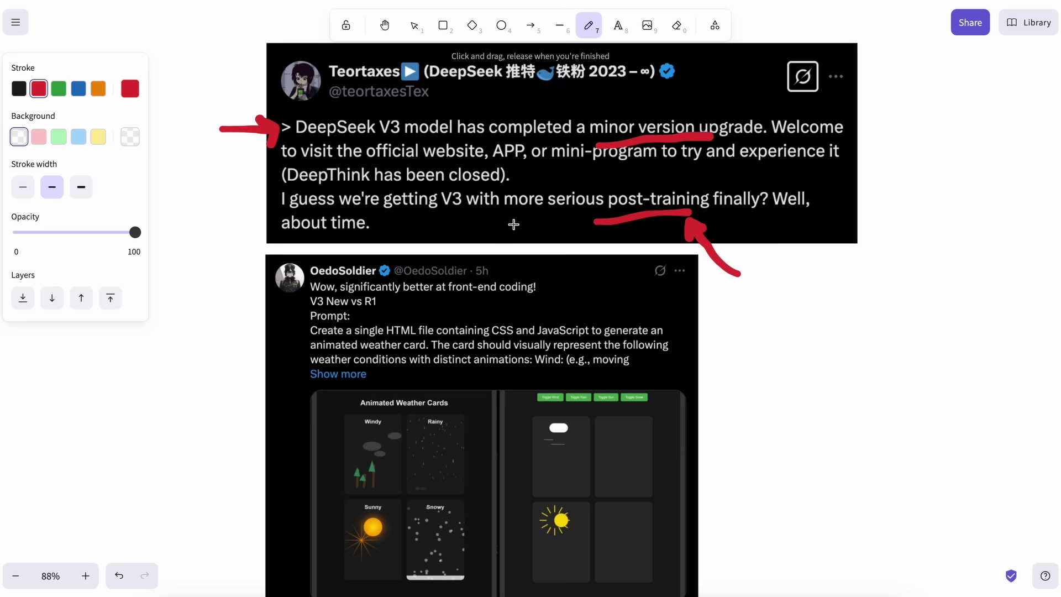
- In the second tweet, underline 'better at front-end coding!' in red and draw an arrow pointing to it
{"action": "scroll", "coordinate": [514, 224], "scroll_direction": "down", "scroll_amount": 5}
{"action": "scroll", "coordinate": [362, 224], "scroll_direction": "up", "scroll_amount": 1}
{"action": "scroll", "coordinate": [365, 216], "scroll_direction": "up", "scroll_amount": 3}
{"action": "scroll", "coordinate": [365, 216], "scroll_direction": "up", "scroll_amount": 1}
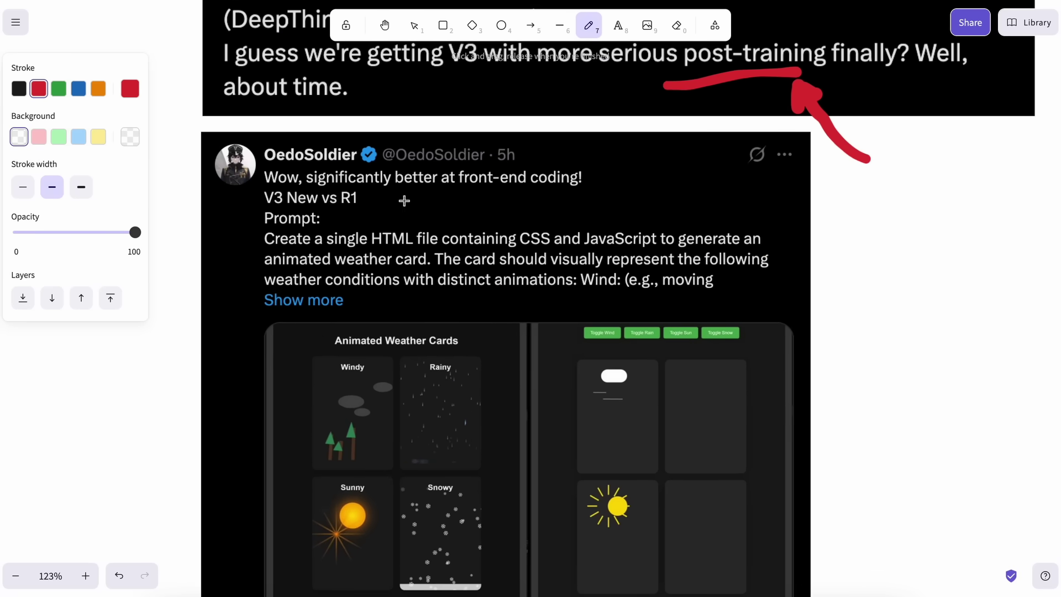
{"action": "left_click_drag", "start_coordinate": [401, 196], "coordinate": [584, 195]}
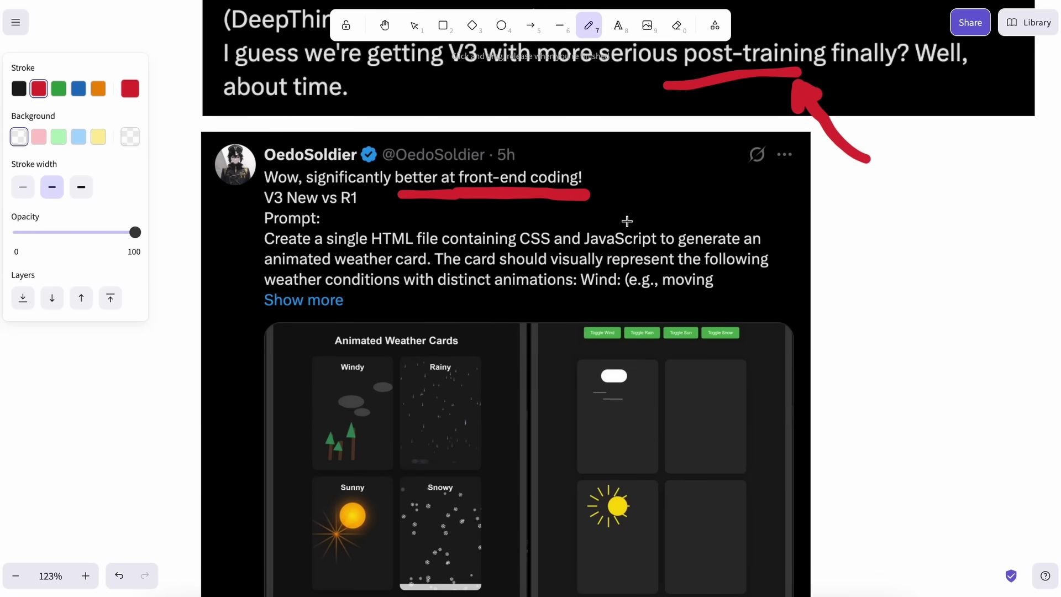
{"action": "mouse_move", "coordinate": [658, 173]}
{"action": "left_mouse_down"}
{"action": "mouse_move", "coordinate": [595, 176]}
{"action": "mouse_move", "coordinate": [601, 157]}
{"action": "mouse_move", "coordinate": [602, 186]}
{"action": "left_mouse_up"}
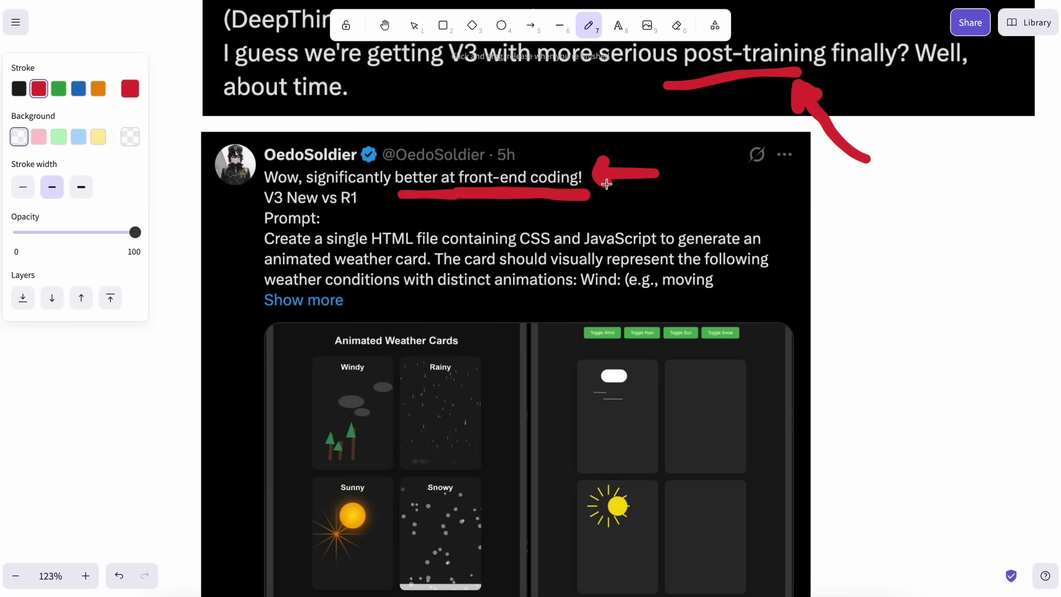
{"action": "scroll", "coordinate": [659, 231], "scroll_direction": "down", "scroll_amount": 3}
{"action": "scroll", "coordinate": [660, 230], "scroll_direction": "up", "scroll_amount": 5}
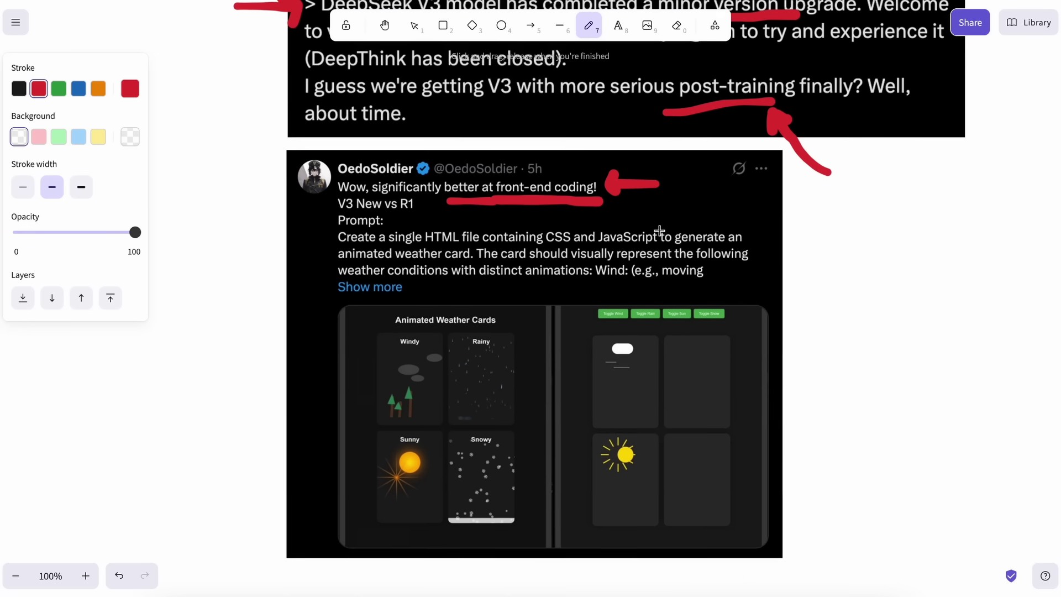
{"action": "scroll", "coordinate": [668, 207], "scroll_direction": "up", "scroll_amount": 1}
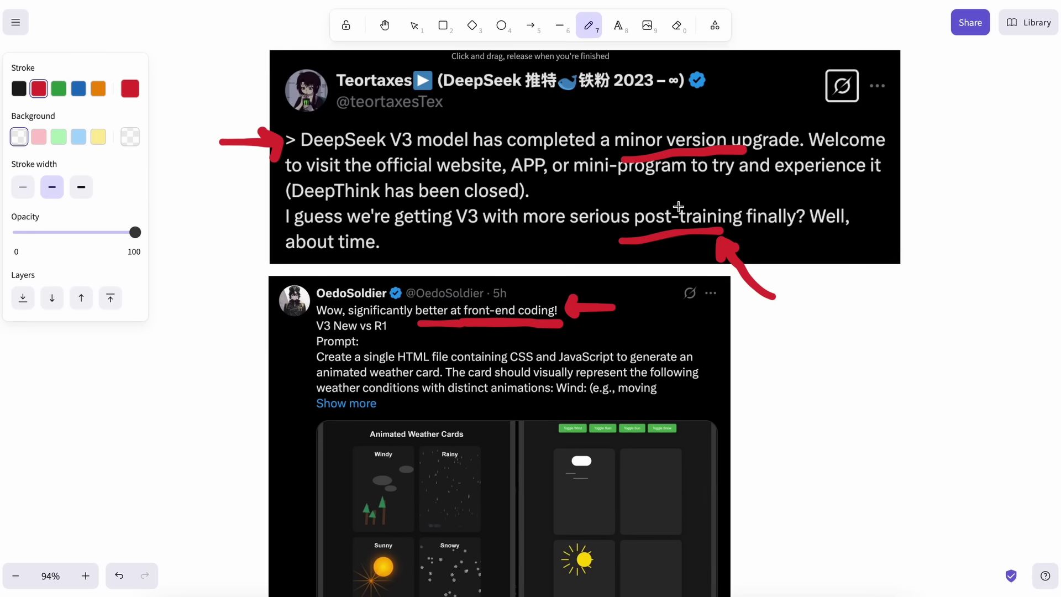
{"action": "scroll", "coordinate": [696, 202], "scroll_direction": "up", "scroll_amount": 1}
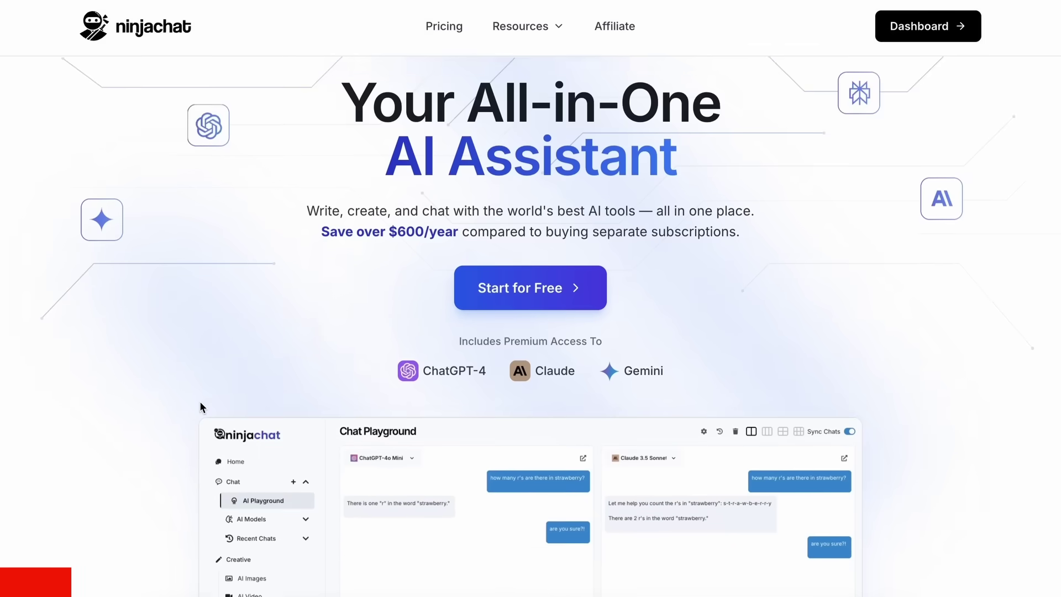
- Scroll the NinjaChat homepage and open the model list for a new chat
{"action": "scroll", "coordinate": [200, 403], "scroll_direction": "down", "scroll_amount": 5}
{"action": "scroll", "coordinate": [200, 412], "scroll_direction": "down", "scroll_amount": 12}
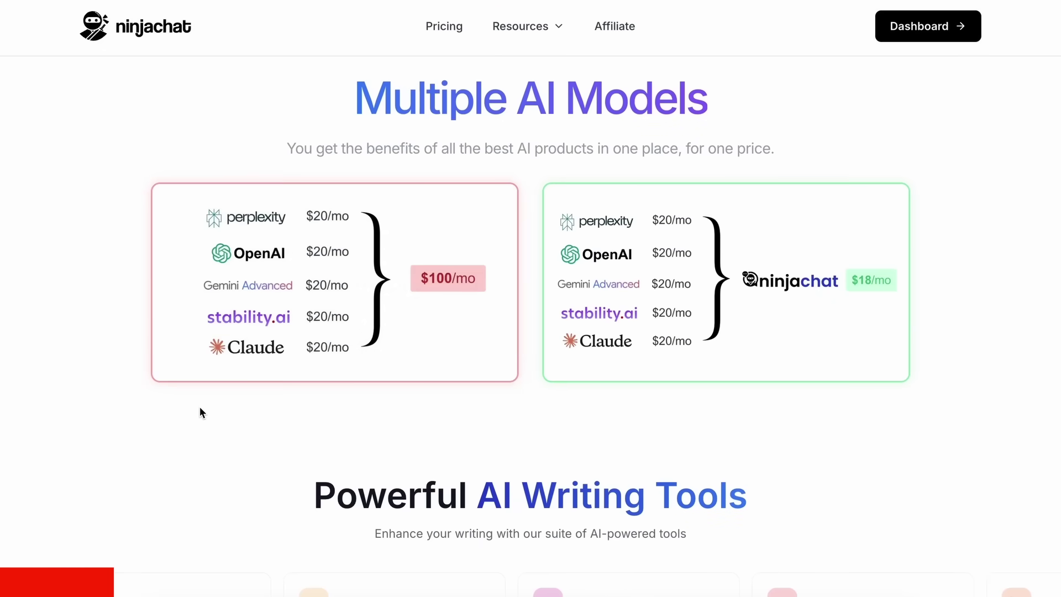
{"action": "scroll", "coordinate": [200, 412], "scroll_direction": "down", "scroll_amount": 20}
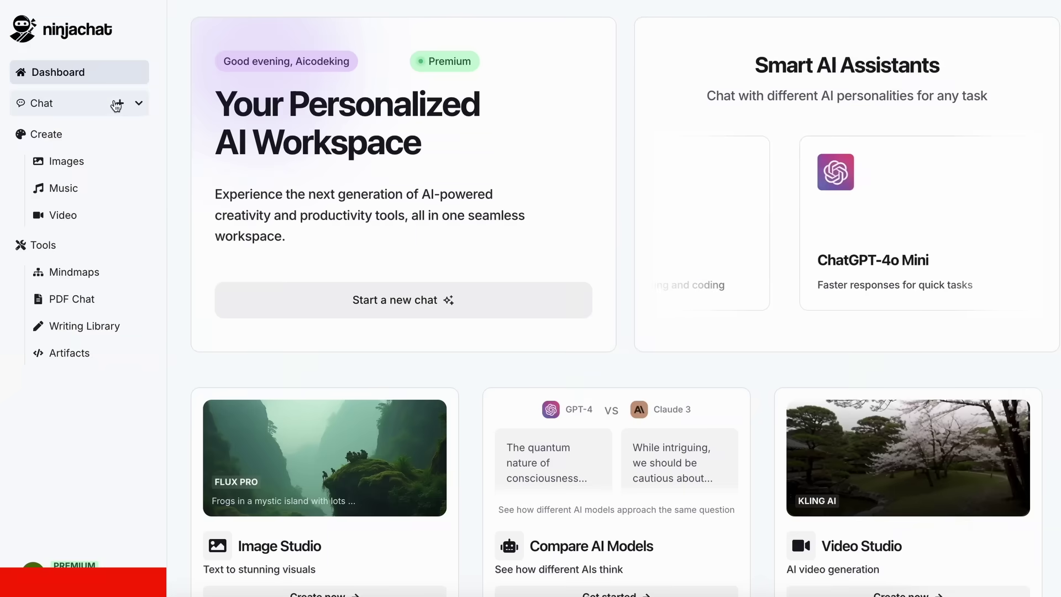
{"action": "left_click", "coordinate": [139, 103]}
{"action": "left_click", "coordinate": [120, 104]}
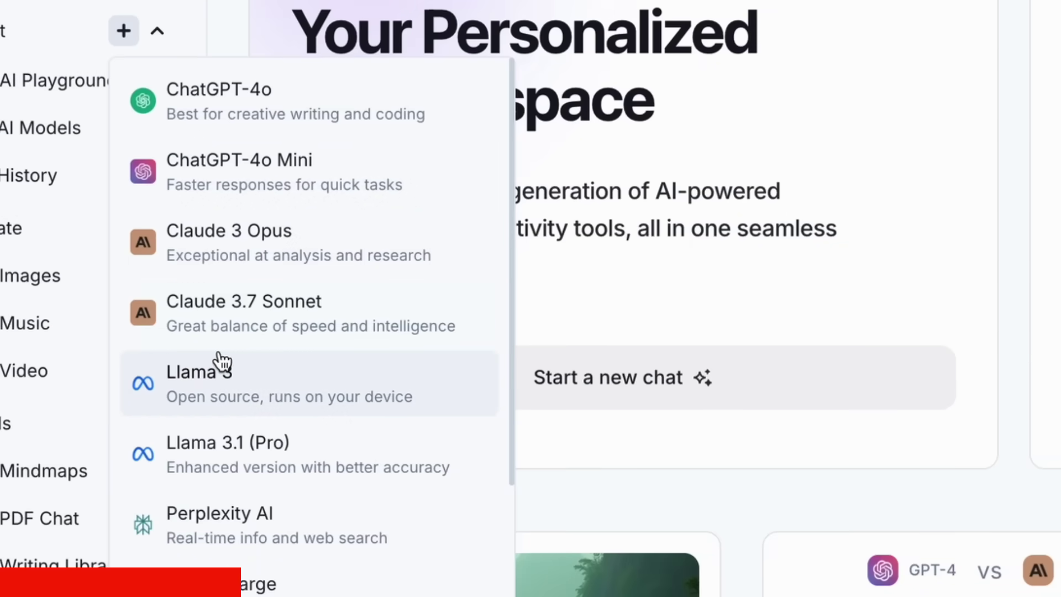
- Ask Gemini 2.0 Flash which Tesla cars are best, then send one prompt to ChatGPT-4o Mini and Claude 3.7 Sonnet
{"action": "scroll", "coordinate": [270, 558], "scroll_direction": "down", "scroll_amount": 5}
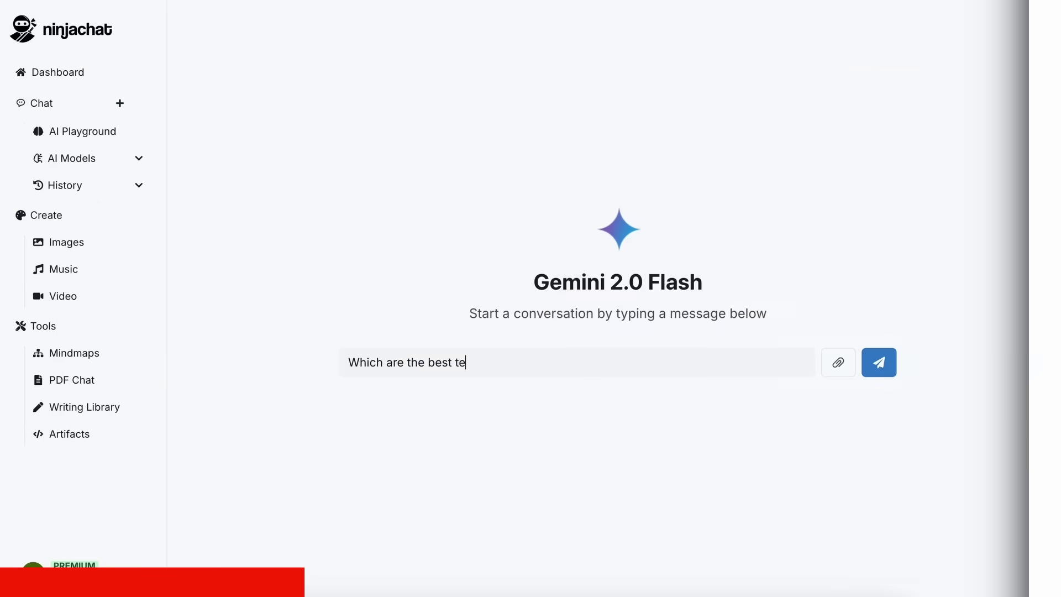
{"action": "type", "text": "sla cars?"}
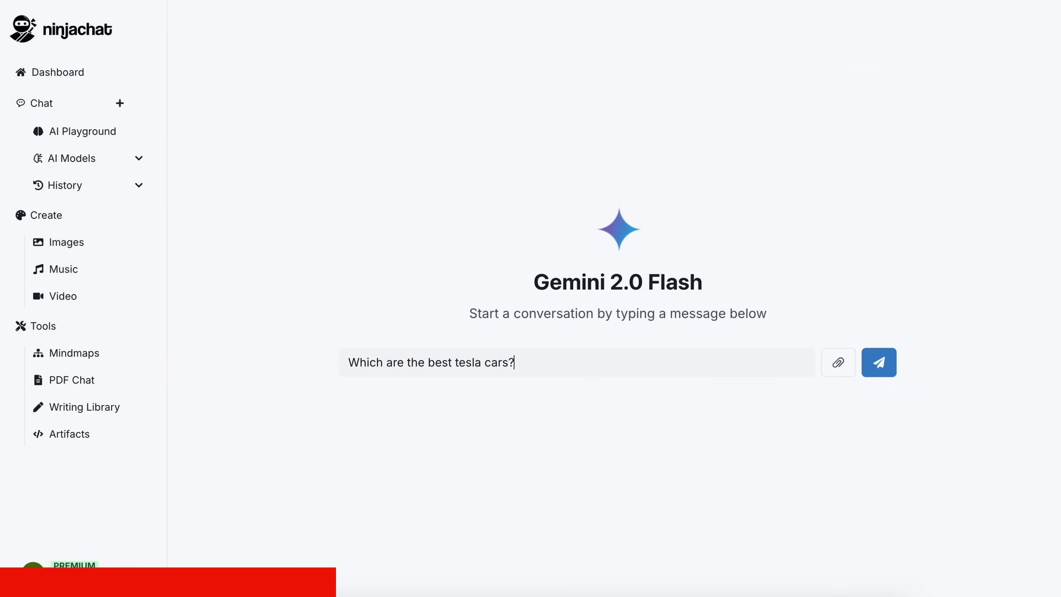
{"action": "key", "text": "Return"}
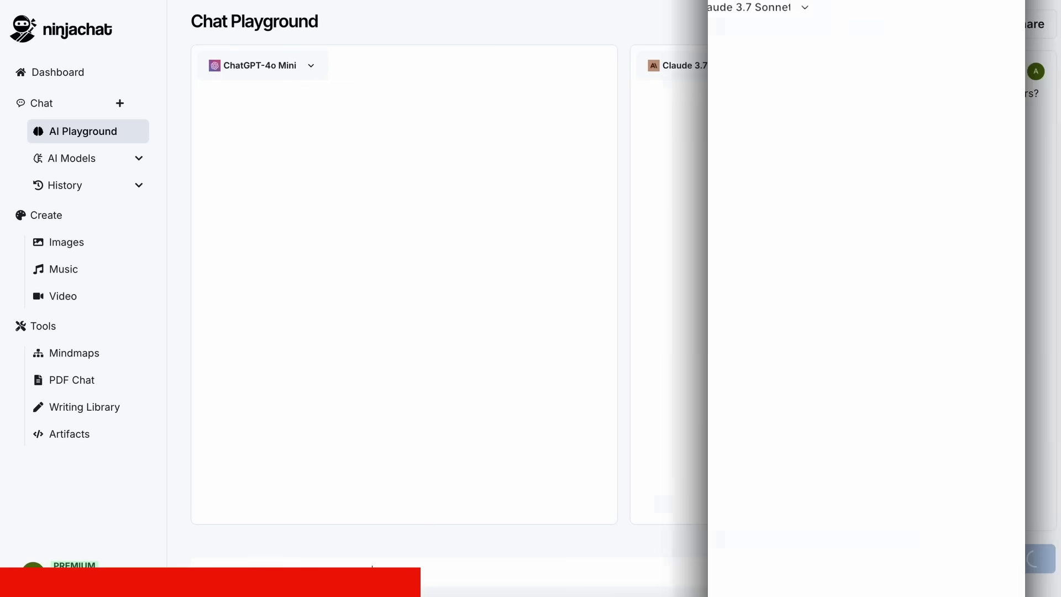
{"action": "key", "text": "Return"}
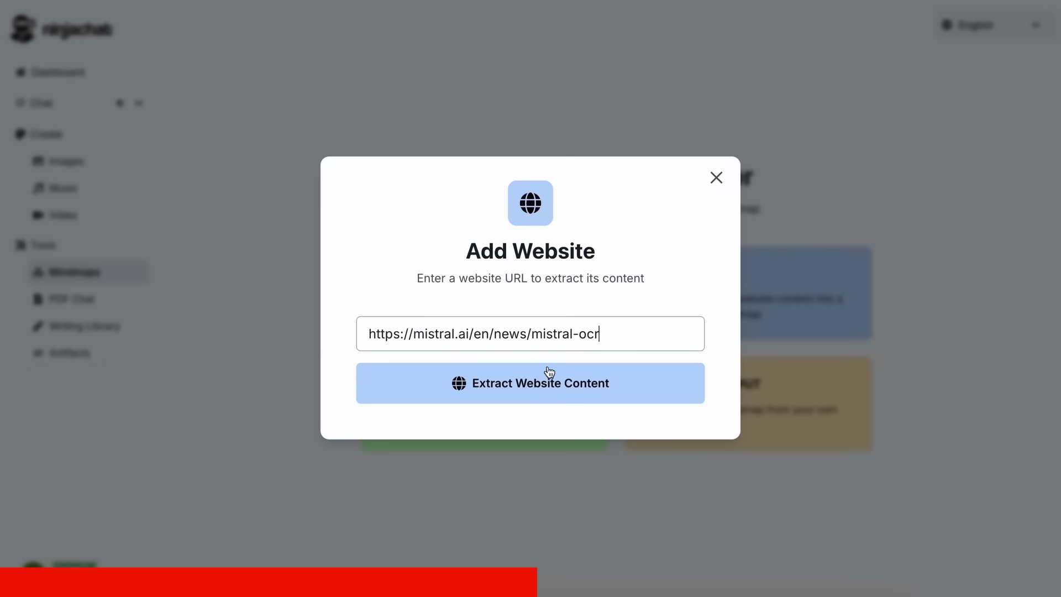
- Extract the Mistral OCR page into a mindmap, move the Document node, then show yearly plan prices
{"action": "left_click", "coordinate": [545, 372]}
{"action": "scroll", "coordinate": [505, 445], "scroll_direction": "up", "scroll_amount": 5}
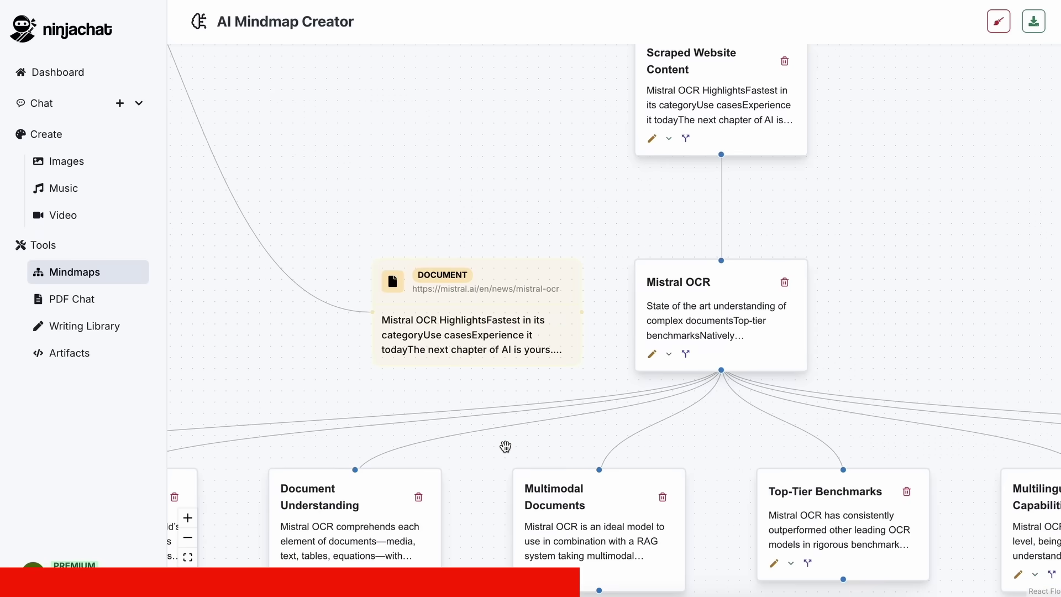
{"action": "left_click_drag", "start_coordinate": [535, 279], "coordinate": [402, 200]}
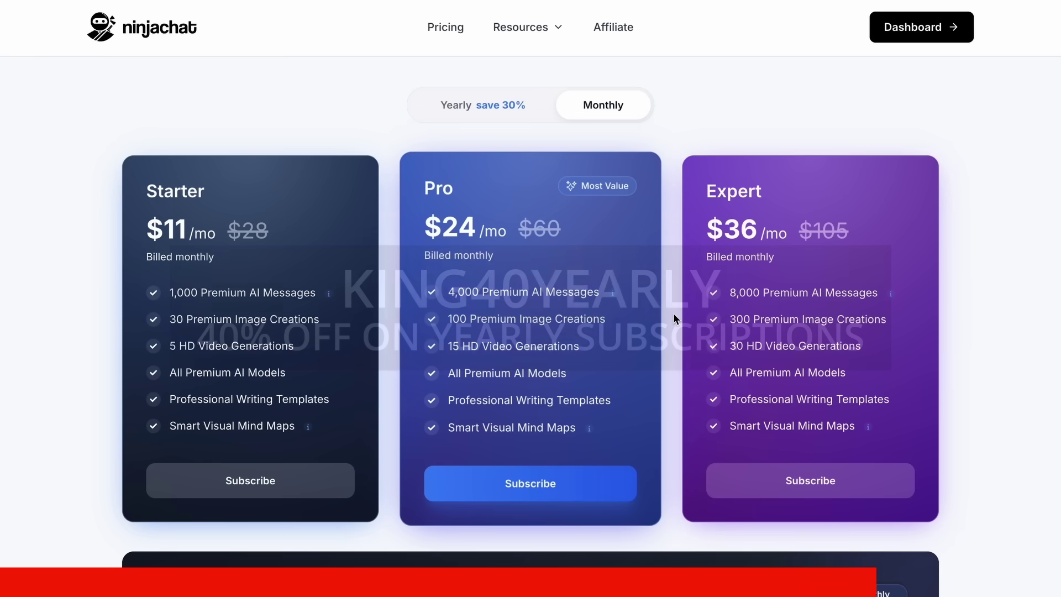
{"action": "left_click", "coordinate": [518, 111]}
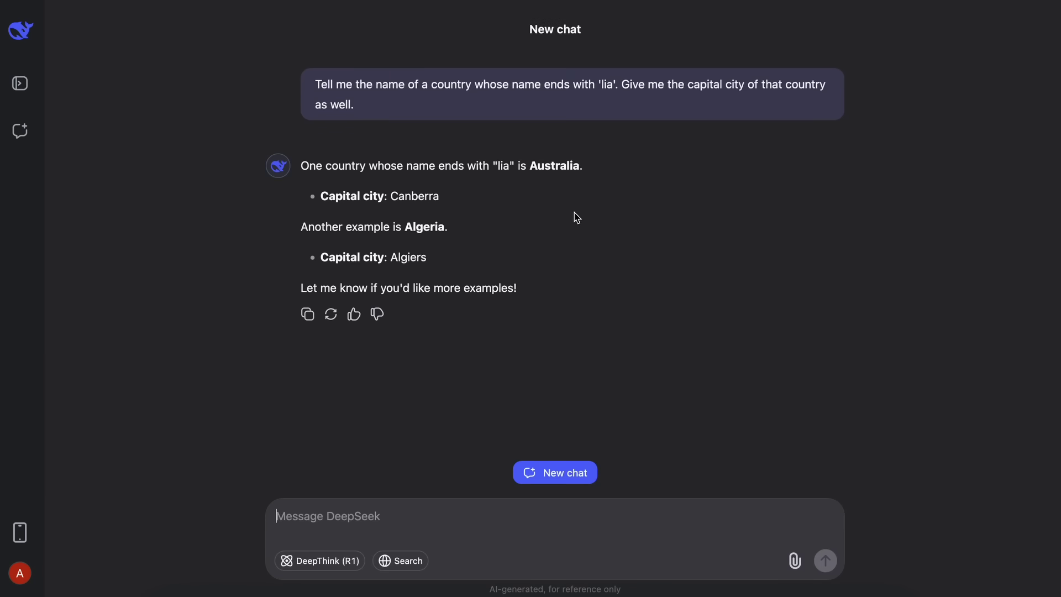
- Highlight DeepSeek's answer line about Australia and Canberra, then clear the selection
{"action": "left_click_drag", "start_coordinate": [592, 166], "coordinate": [314, 169]}
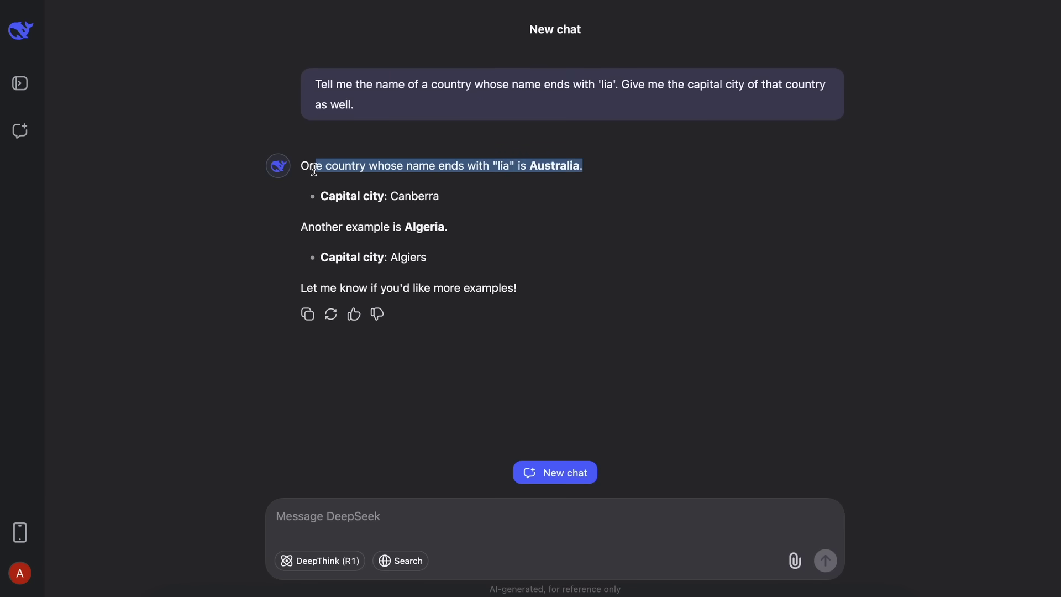
{"action": "left_click", "coordinate": [412, 222]}
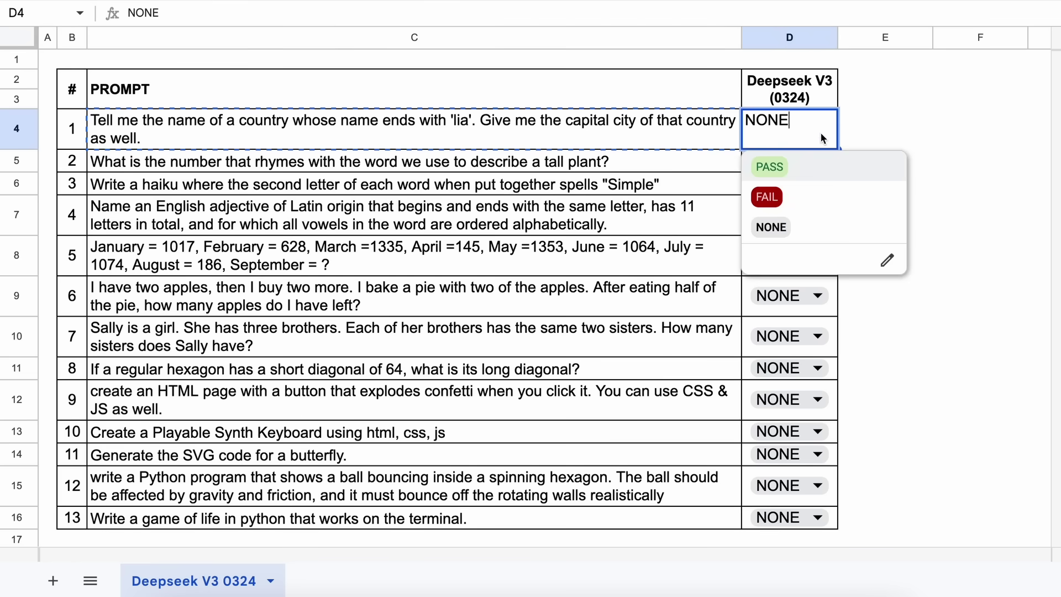
- Mark prompt 1 PASS and paste the tall-plant prompt from C5 into DeepSeek
{"action": "left_click", "coordinate": [821, 167]}
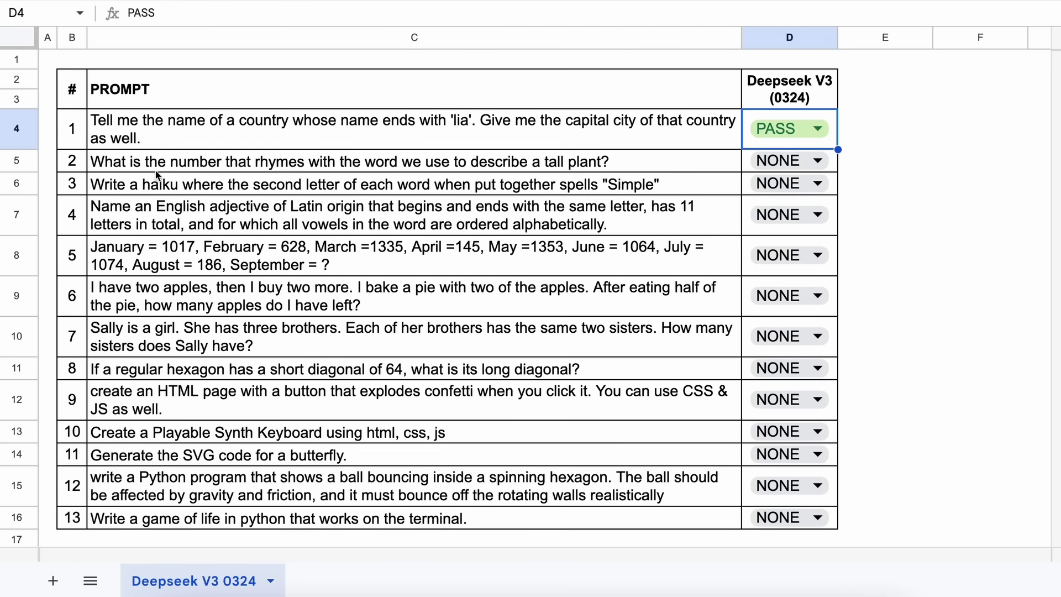
{"action": "left_click", "coordinate": [96, 168]}
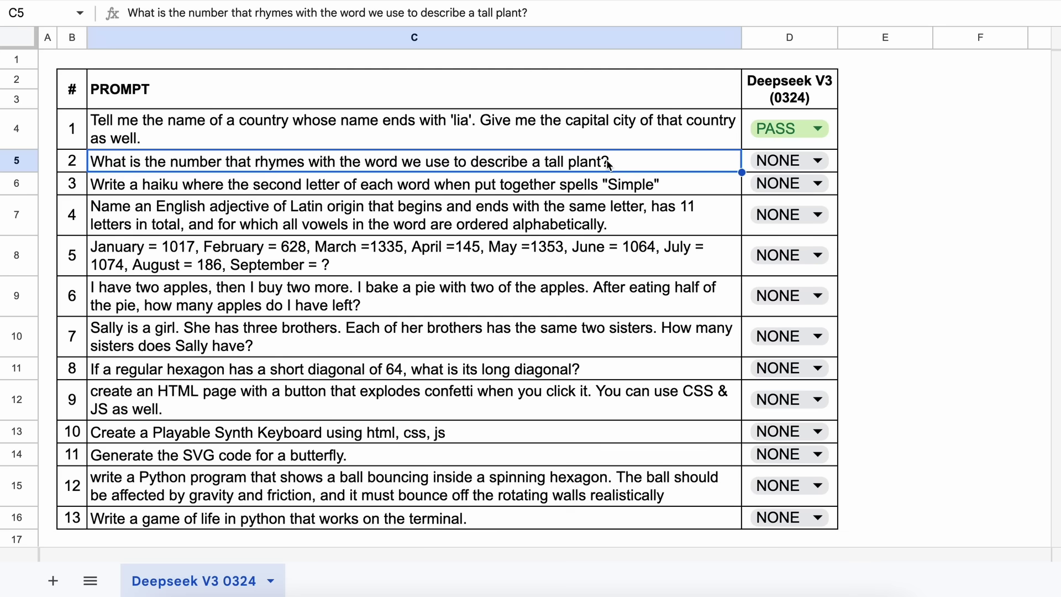
{"action": "key", "text": "ctrl+c"}
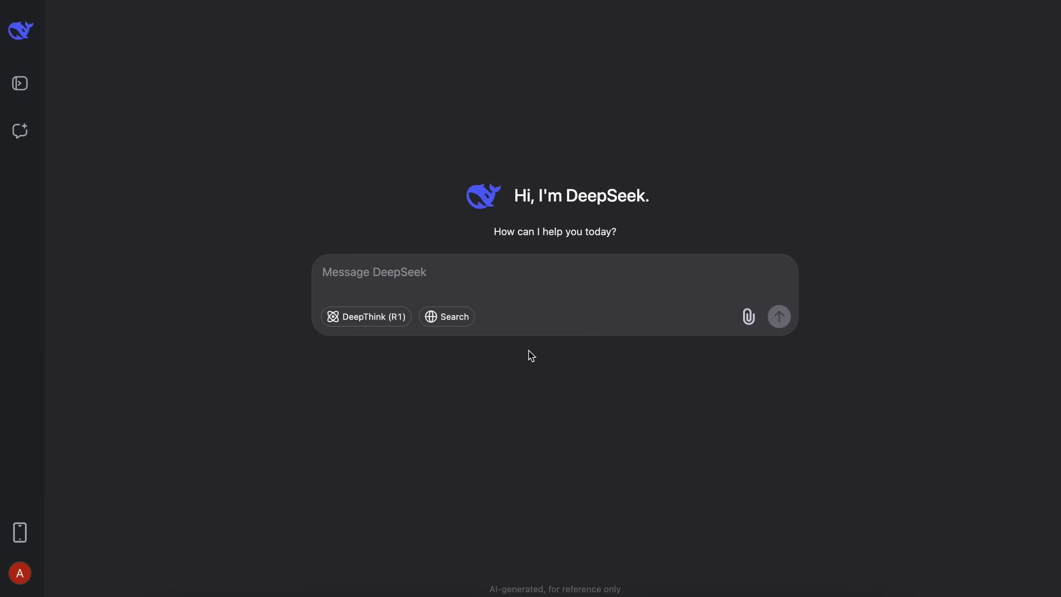
{"action": "key", "text": "ctrl+v"}
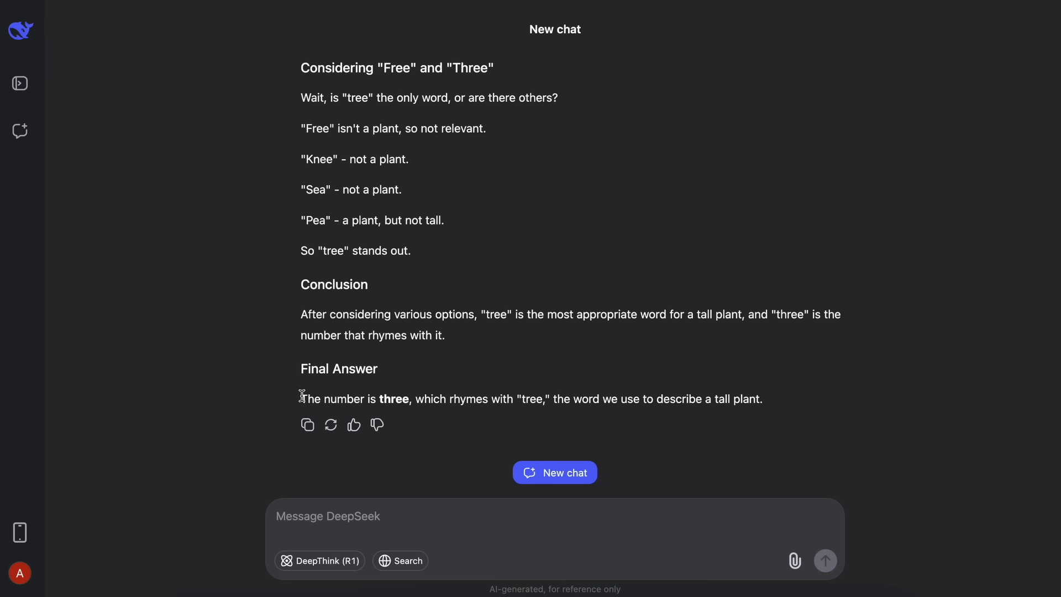
- After DeepSeek answers 'three', mark prompt 2 as PASS in D5
{"action": "left_click_drag", "start_coordinate": [302, 395], "coordinate": [736, 395]}
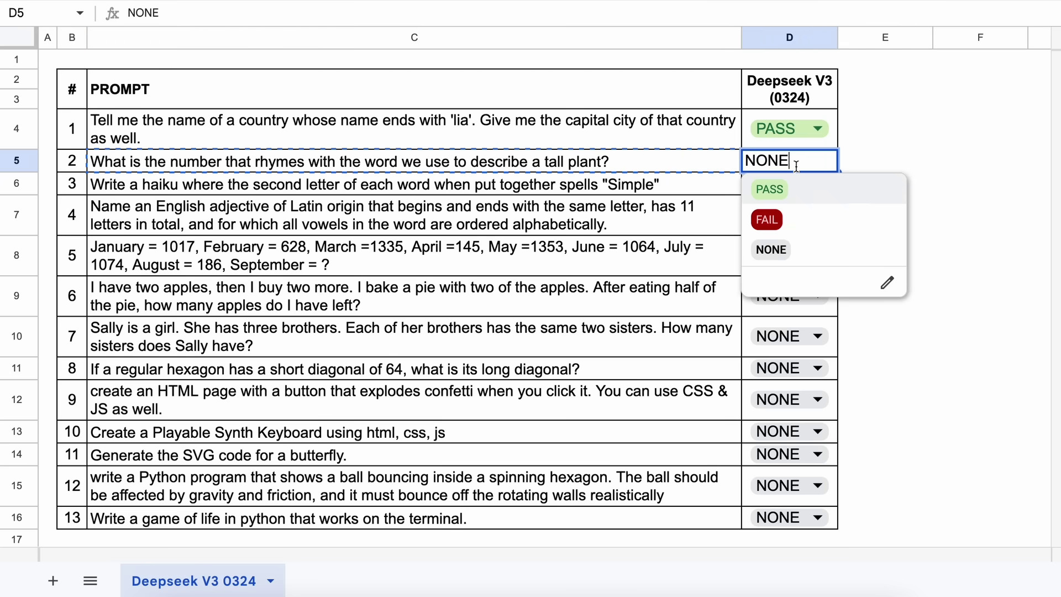
{"action": "left_click", "coordinate": [806, 194]}
{"action": "left_click", "coordinate": [98, 192]}
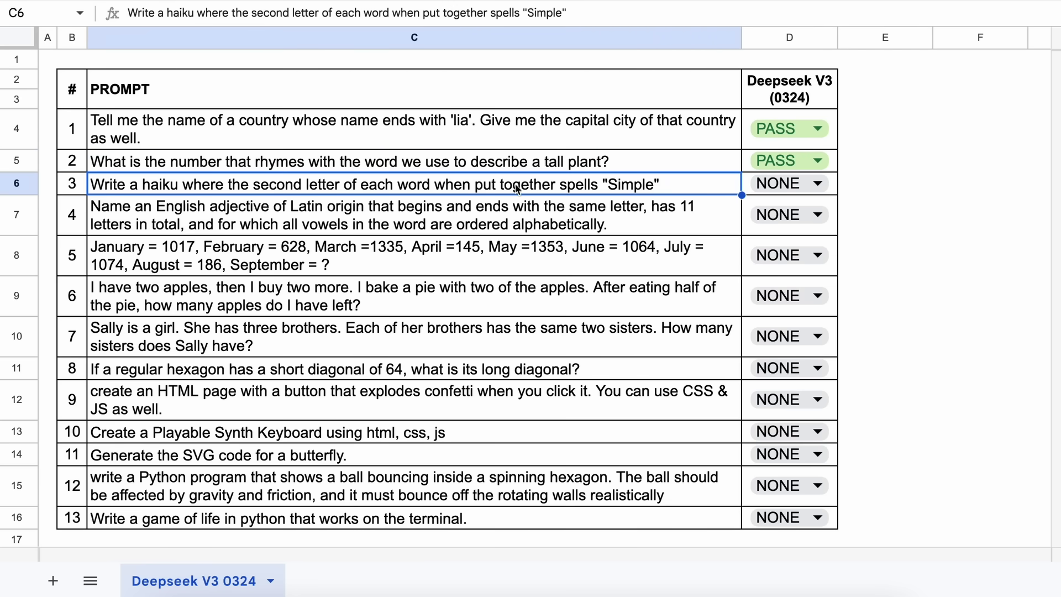
- Send the C6 haiku prompt to DeepSeek, then set prompt 3's status to FAIL
{"action": "key", "text": "ctrl+c"}
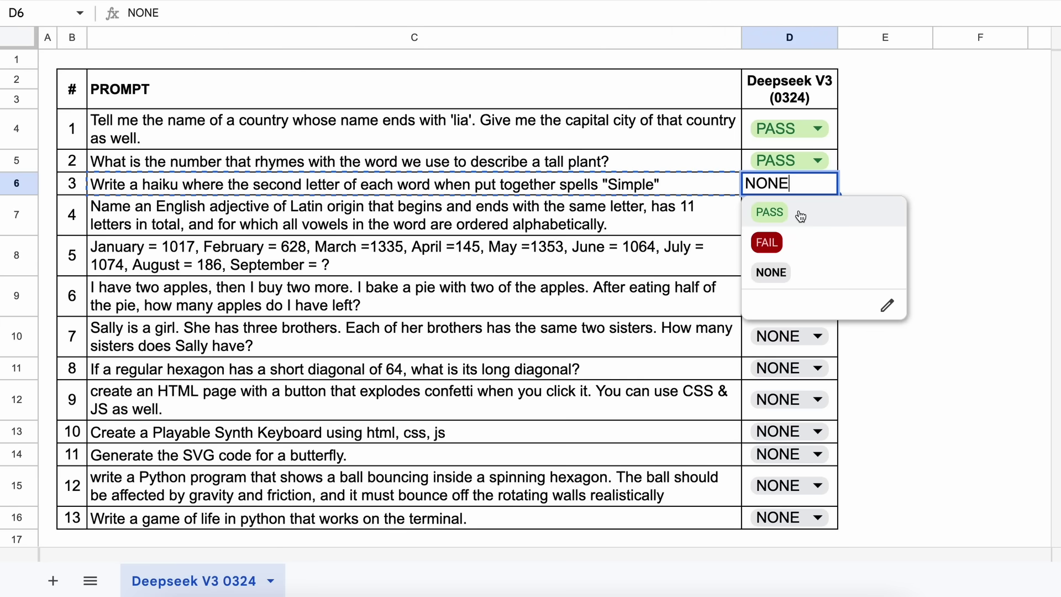
{"action": "left_click", "coordinate": [798, 213]}
{"action": "double_click", "coordinate": [758, 183]}
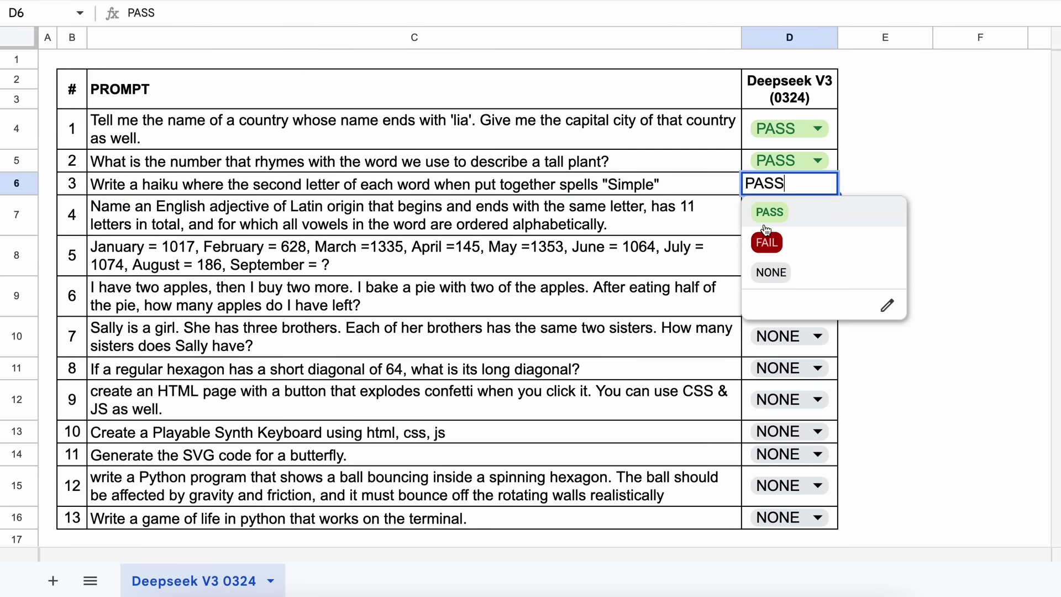
{"action": "left_click", "coordinate": [767, 241]}
{"action": "left_click", "coordinate": [98, 222]}
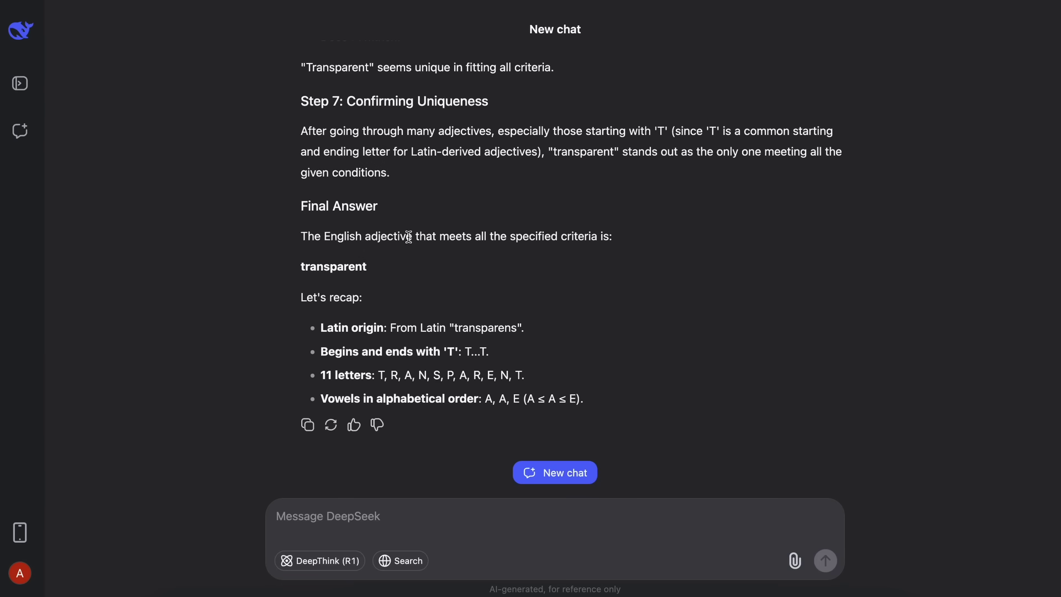
- Review DeepSeek's answer 'transparent' and its criteria recap, highlighting the key lines
{"action": "left_click_drag", "start_coordinate": [301, 266], "coordinate": [391, 268]}
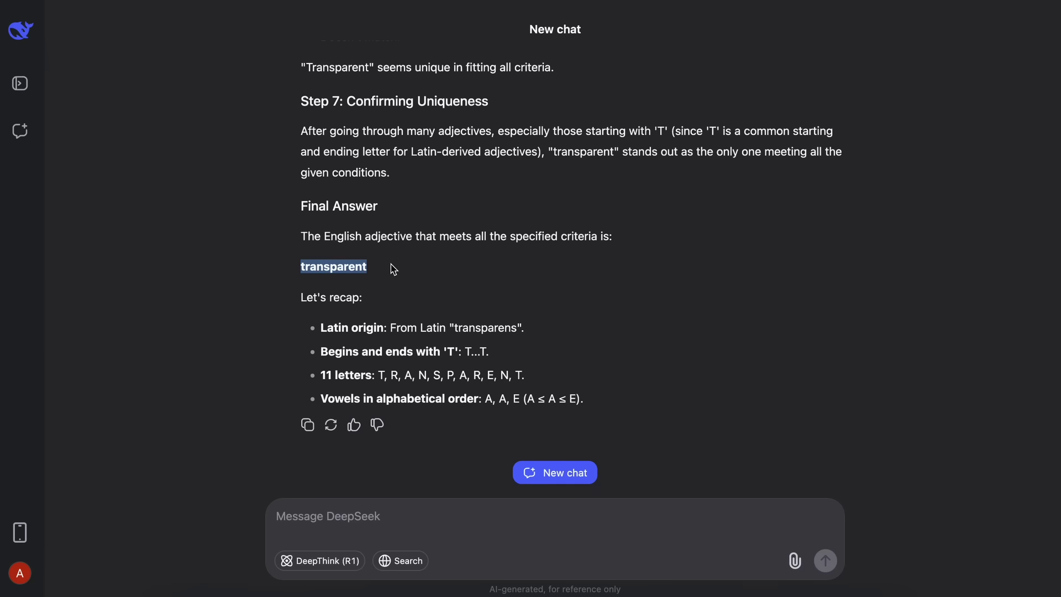
{"action": "left_click", "coordinate": [392, 269]}
{"action": "scroll", "coordinate": [416, 346], "scroll_direction": "up", "scroll_amount": 20}
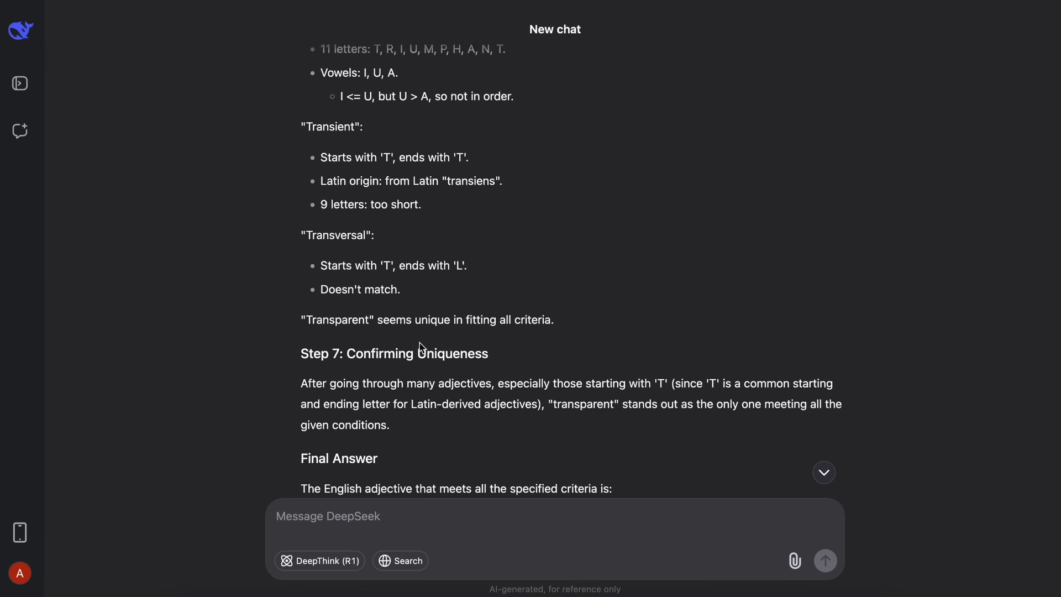
{"action": "scroll", "coordinate": [467, 358], "scroll_direction": "up", "scroll_amount": 10}
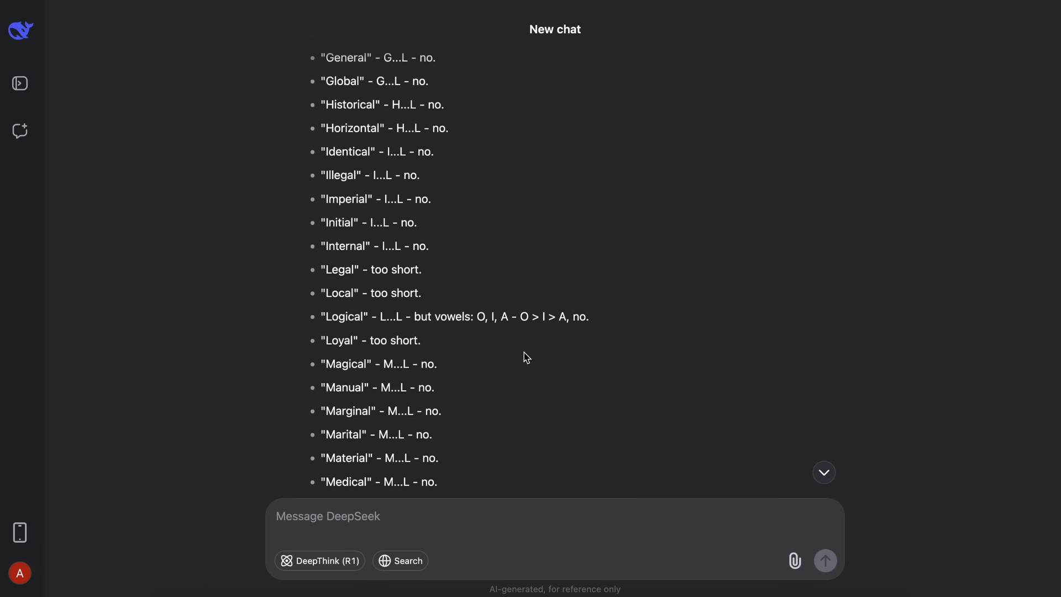
{"action": "scroll", "coordinate": [559, 363], "scroll_direction": "down", "scroll_amount": 20}
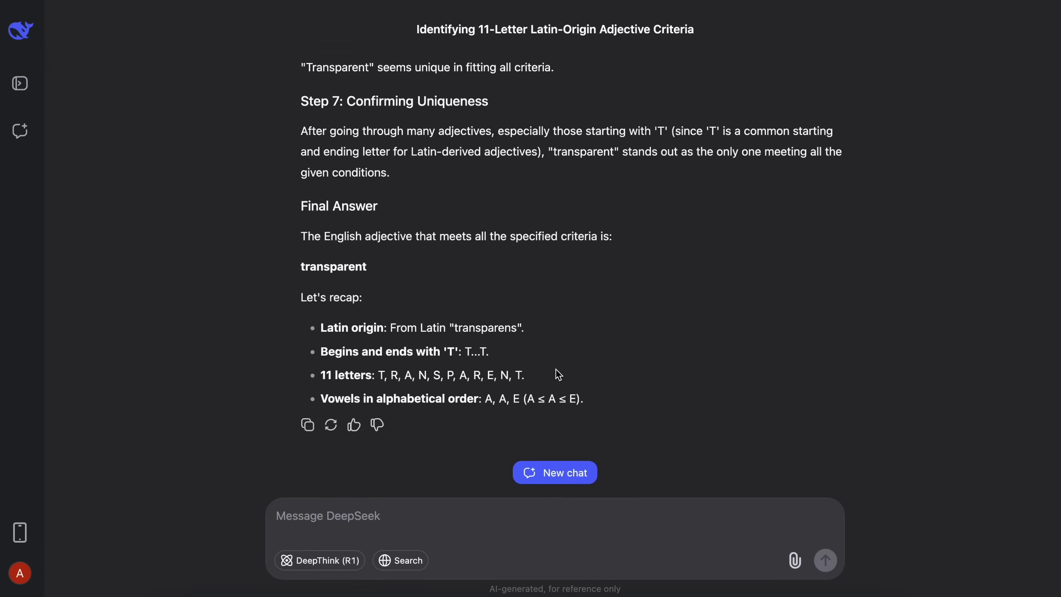
{"action": "left_click_drag", "start_coordinate": [599, 412], "coordinate": [261, 244]}
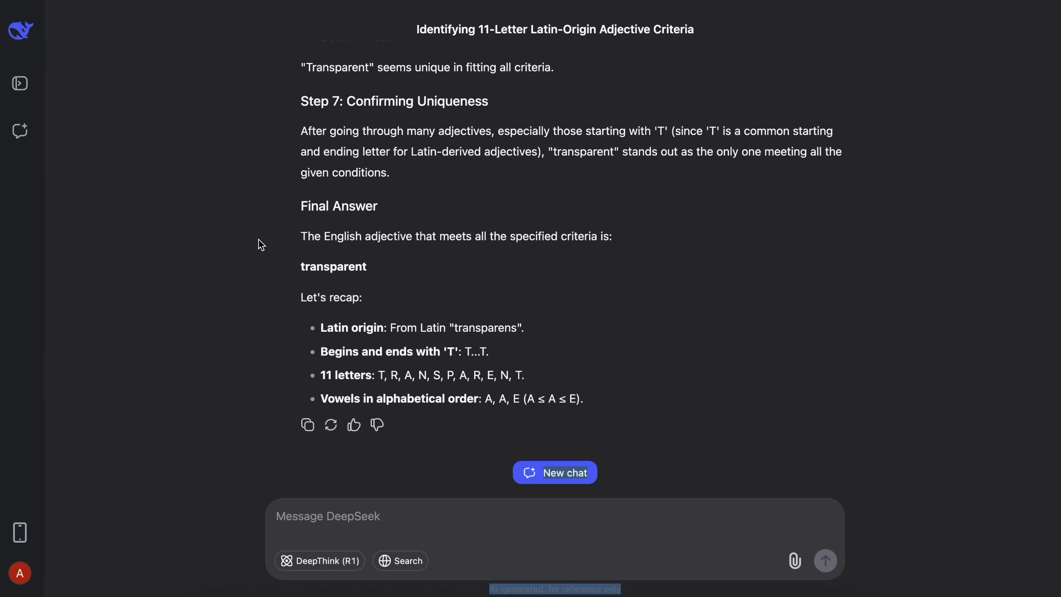
{"action": "double_click", "coordinate": [334, 271]}
{"action": "left_click", "coordinate": [365, 269]}
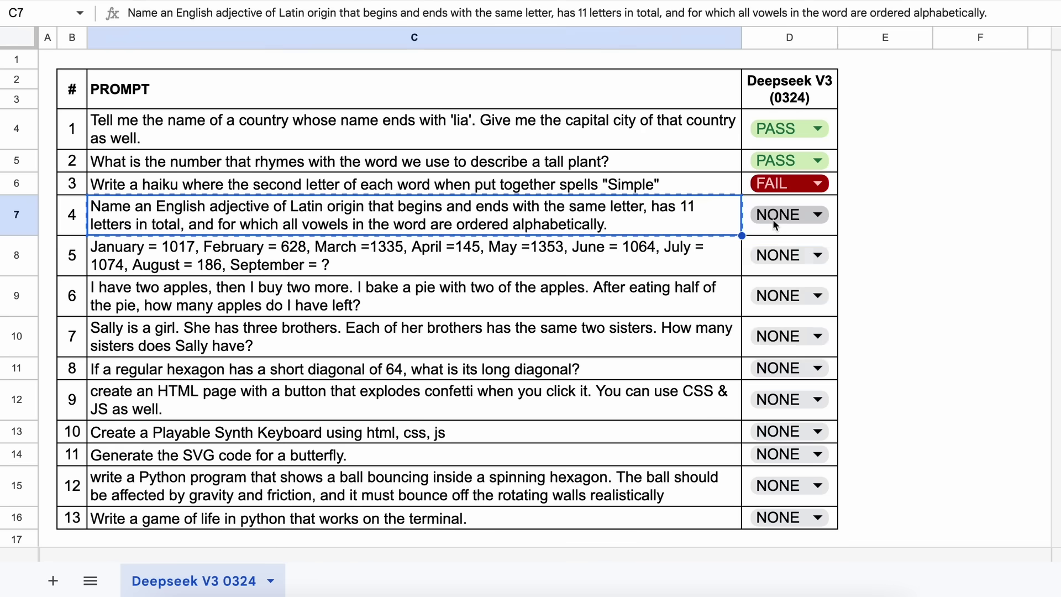
- Mark prompt 4 PASS, copy the C8 month-numbers prompt to DeepSeek, then mark prompt 5 FAIL
{"action": "left_click", "coordinate": [774, 217]}
{"action": "left_click", "coordinate": [768, 251]}
{"action": "left_click", "coordinate": [98, 262]}
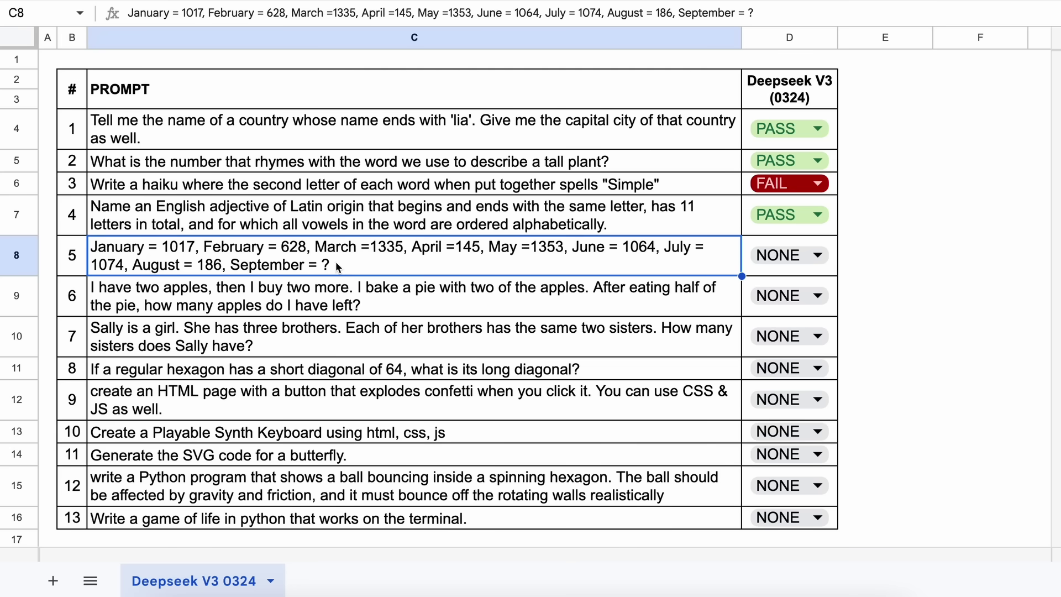
{"action": "key", "text": "ctrl+c"}
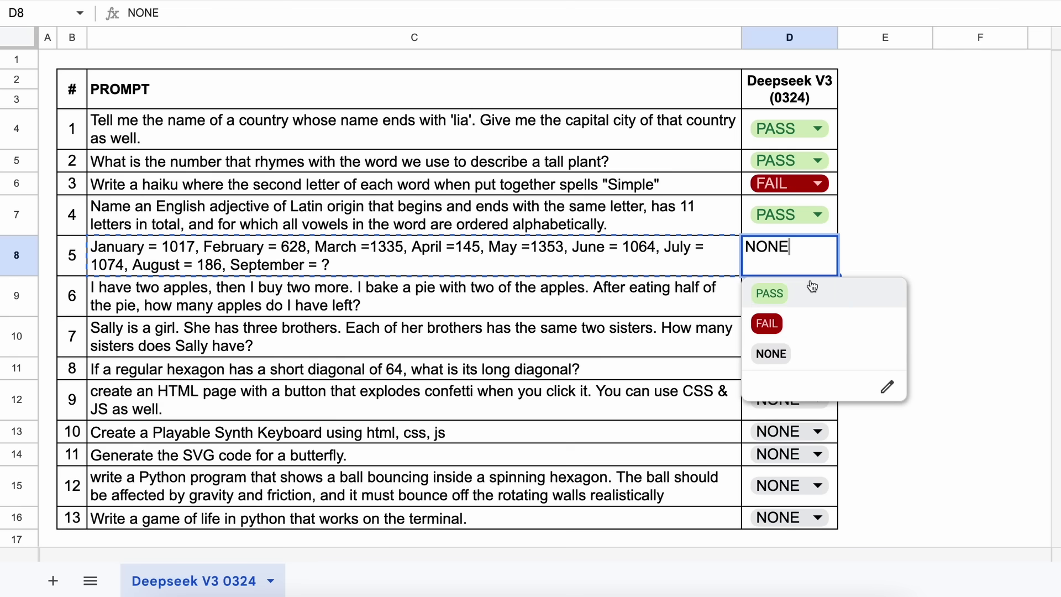
{"action": "left_click", "coordinate": [799, 318]}
{"action": "left_click", "coordinate": [92, 288]}
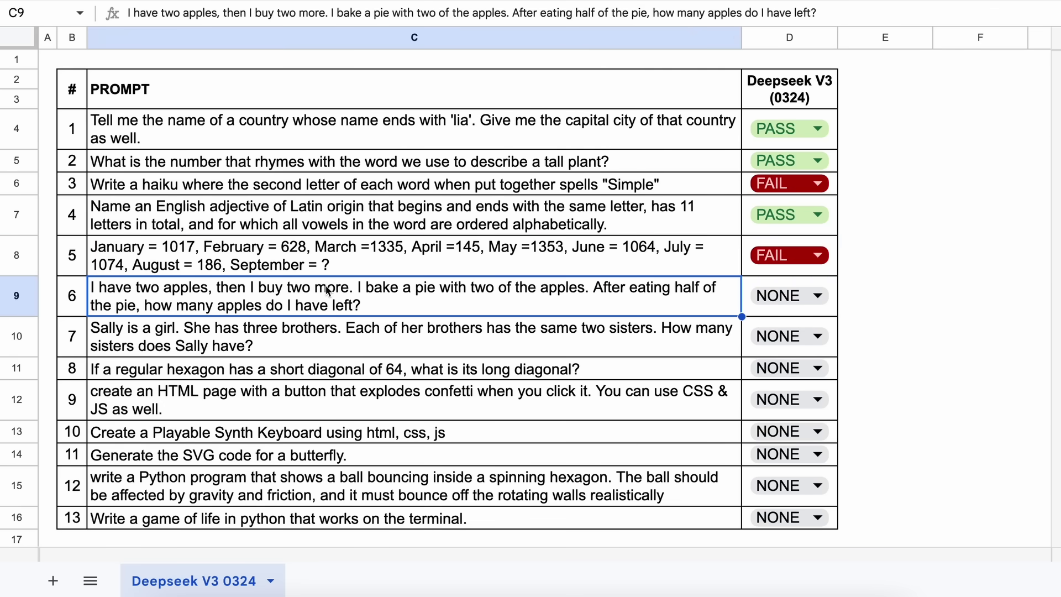
- Paste the C9 apples prompt into DeepSeek and, after the answer 3, set prompt 6's status
{"action": "key", "text": "ctrl+c"}
{"action": "key", "text": "alt+Tab"}
{"action": "key", "text": "ctrl+v"}
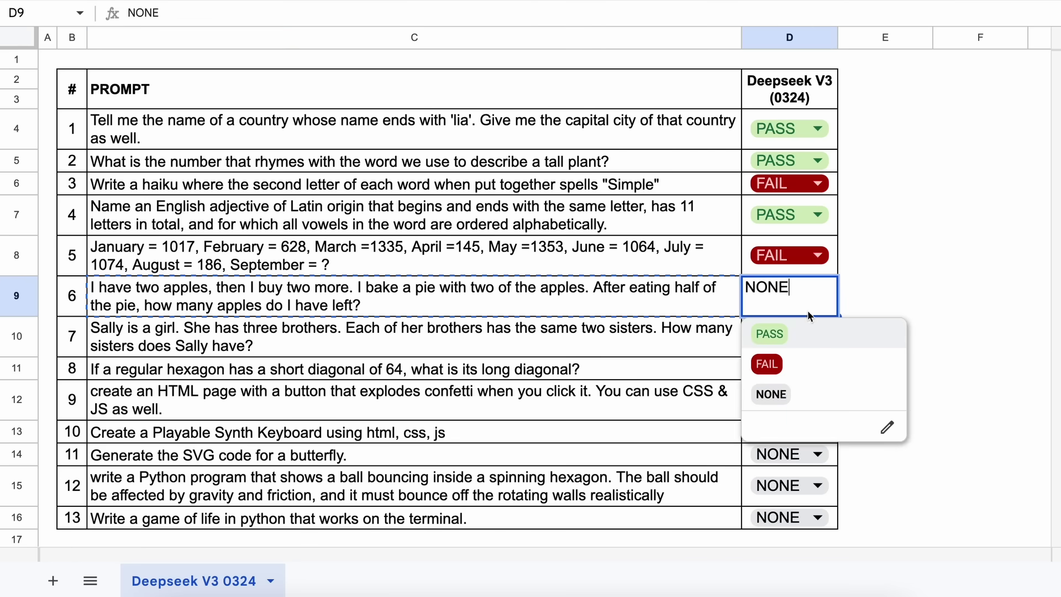
{"action": "left_click", "coordinate": [808, 338]}
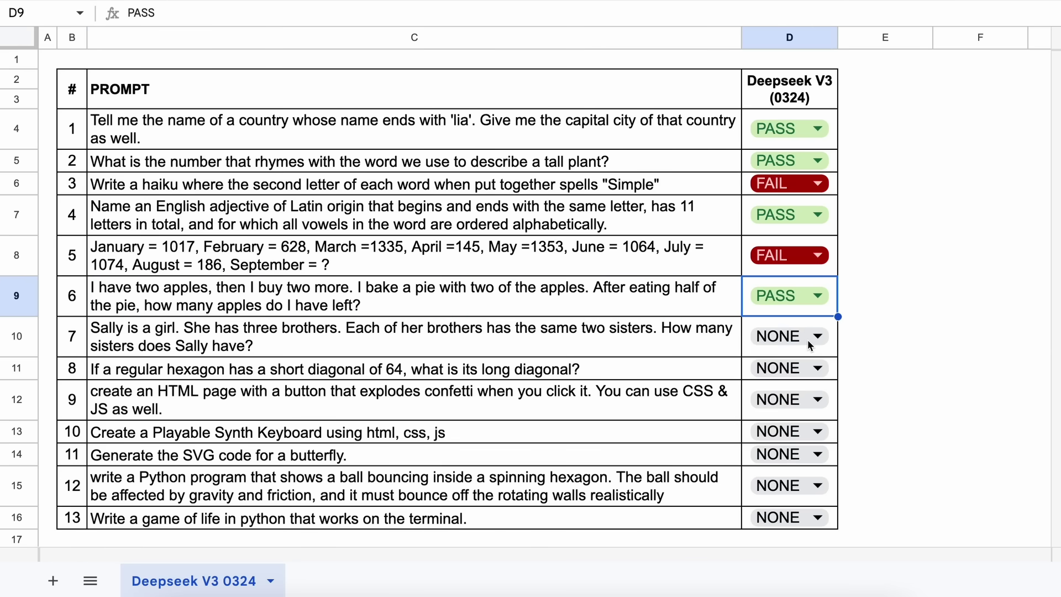
- Set D10 to PASS for the Sally siblings prompt, send the hexagon long-diagonal question, then set D11 to PASS
{"action": "left_click", "coordinate": [99, 333]}
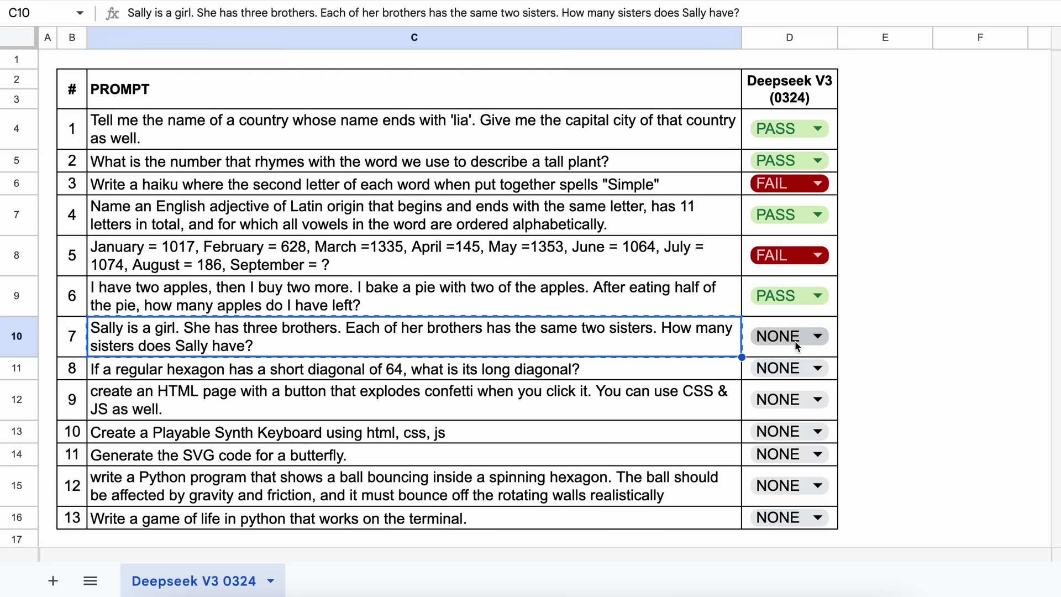
{"action": "left_click", "coordinate": [794, 340]}
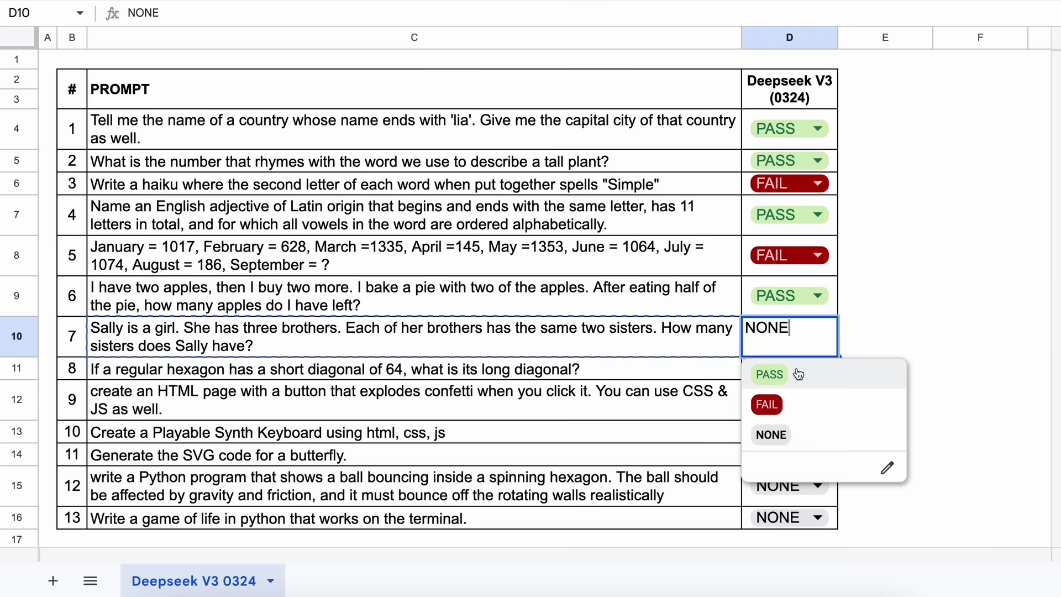
{"action": "left_click", "coordinate": [798, 373]}
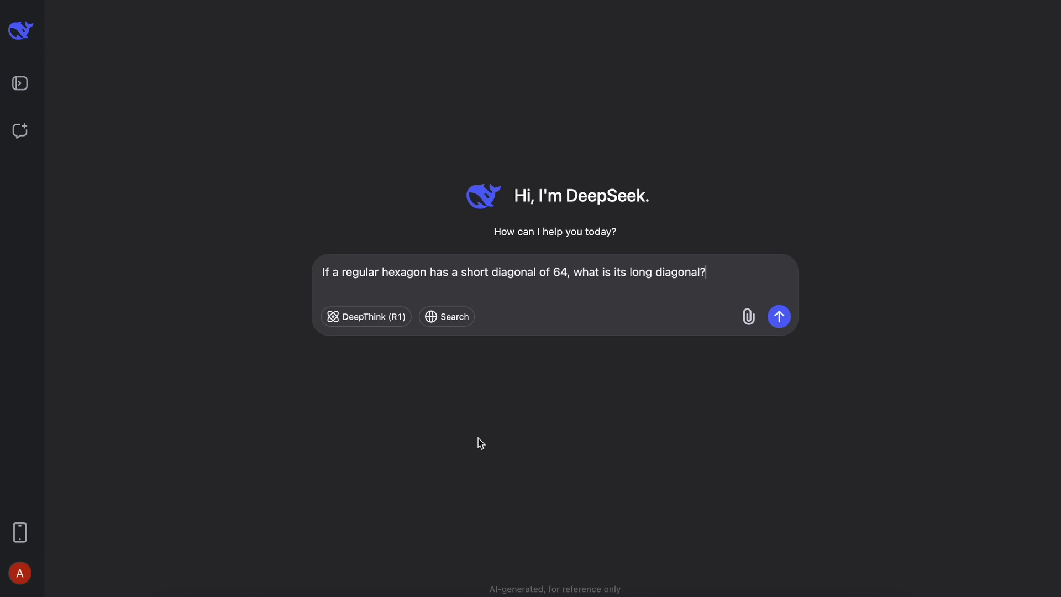
{"action": "key", "text": "Return"}
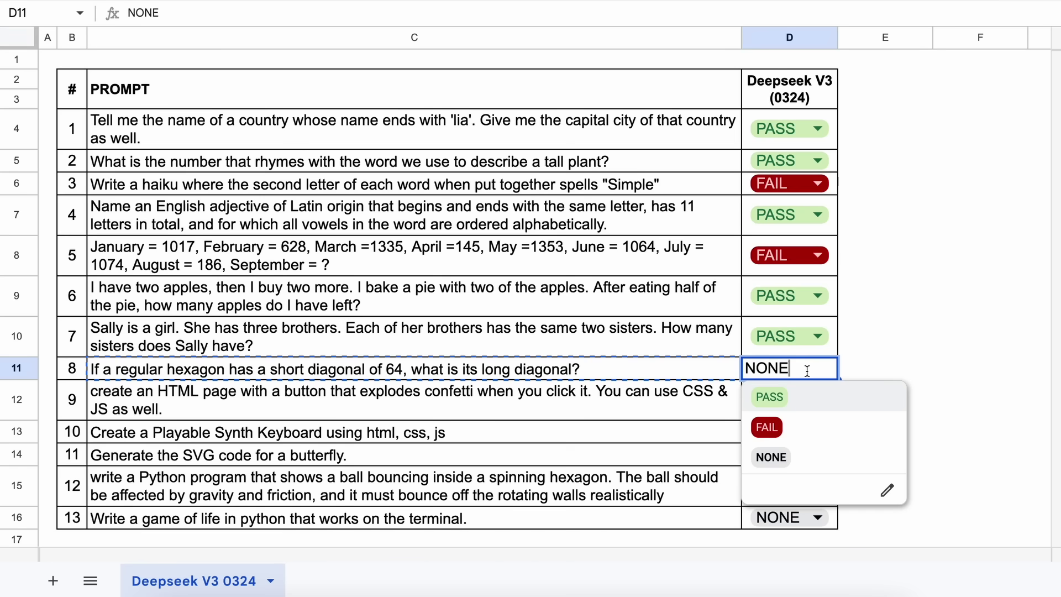
{"action": "key", "text": "Return"}
- Run the confetti page from C12's prompt, fire several Celebrate! bursts, and mark prompt 9 PASS in D12
{"action": "left_click", "coordinate": [100, 403]}
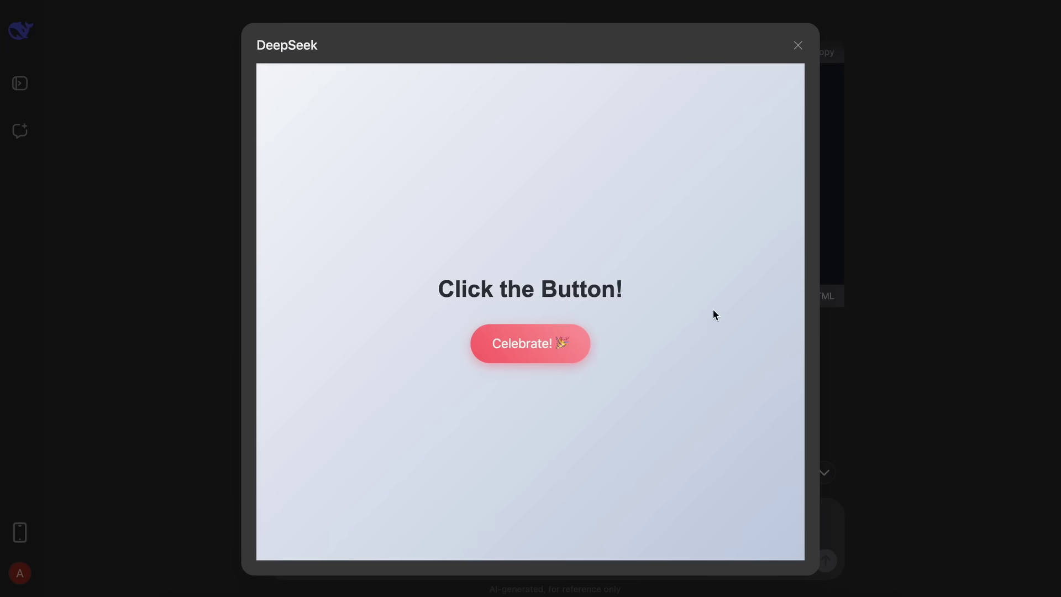
{"action": "left_click", "coordinate": [560, 343]}
{"action": "left_click", "coordinate": [560, 344]}
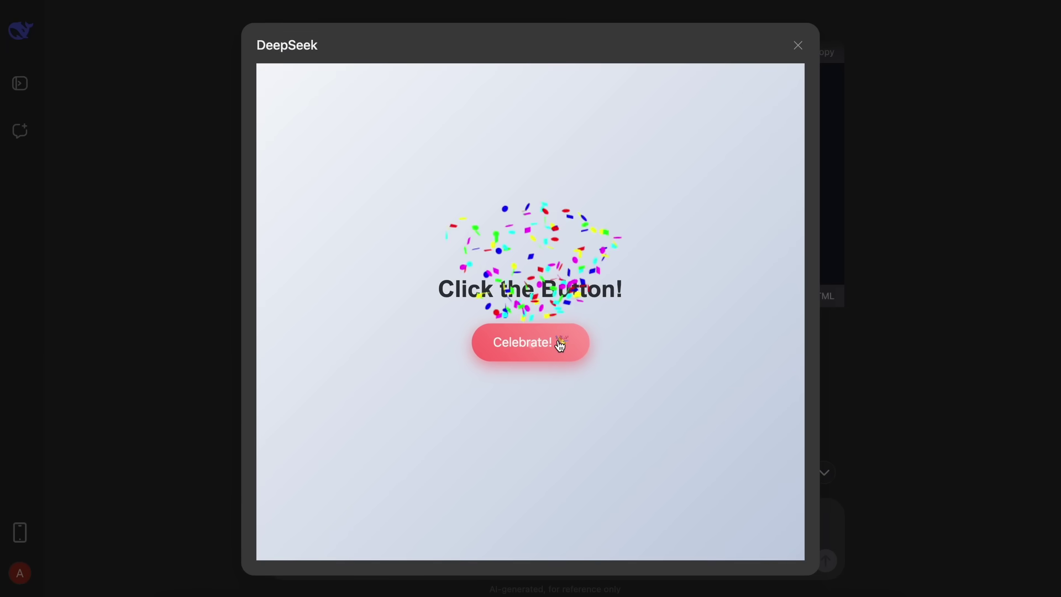
{"action": "left_click", "coordinate": [560, 344]}
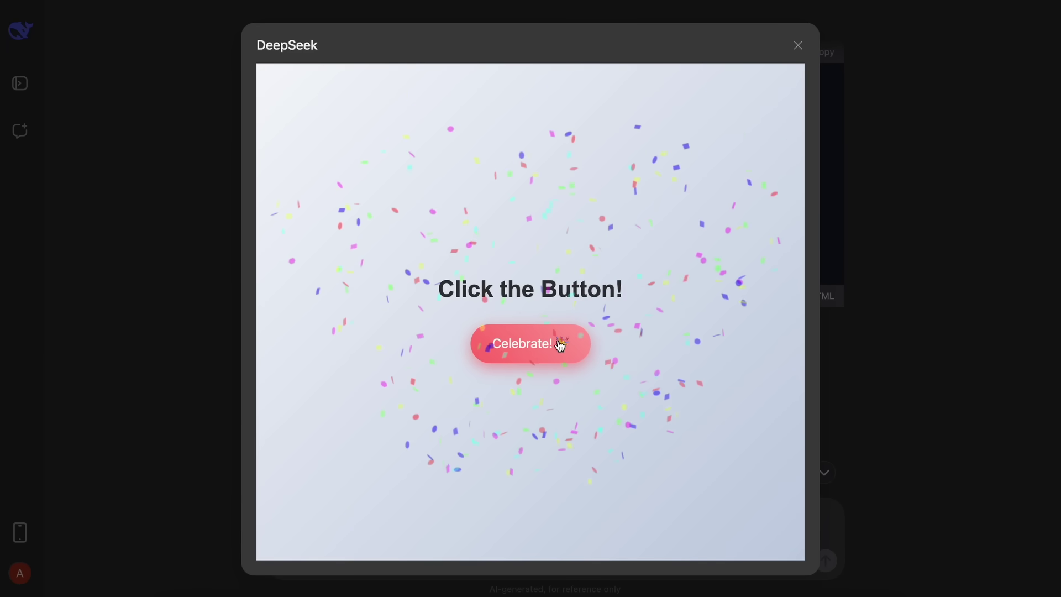
{"action": "left_click", "coordinate": [560, 344]}
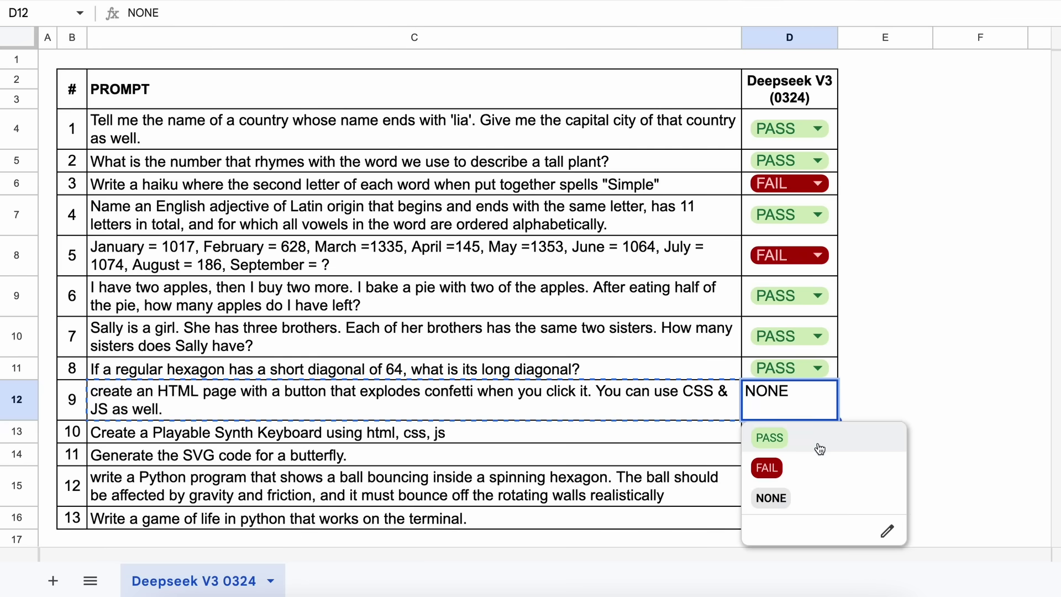
{"action": "left_click", "coordinate": [819, 447]}
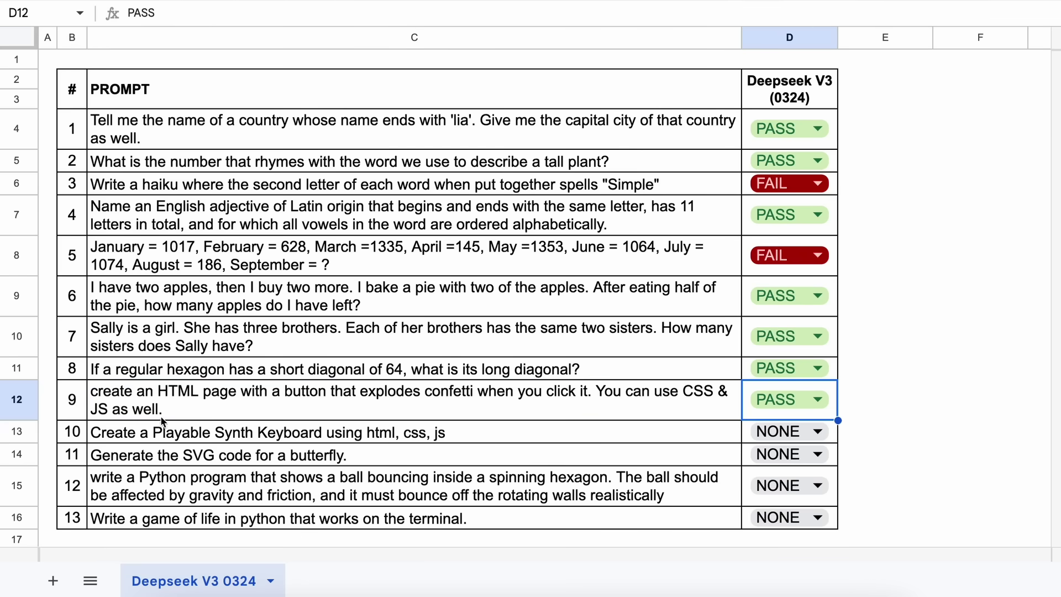
- Run the synth keyboard page from C13's prompt and play notes C4, D4 and G4
{"action": "left_click", "coordinate": [155, 439]}
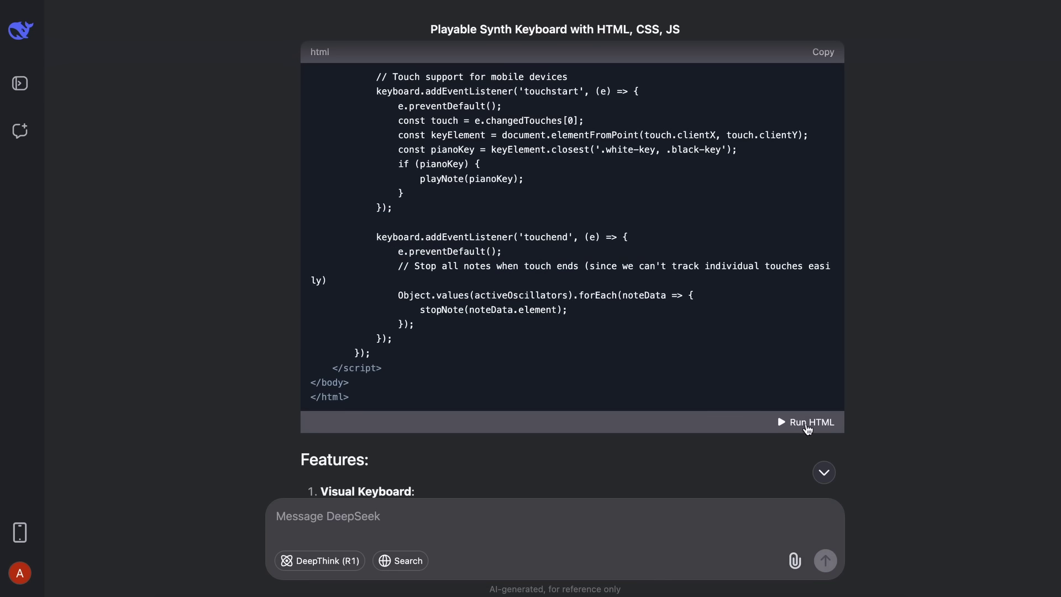
{"action": "left_click", "coordinate": [807, 425]}
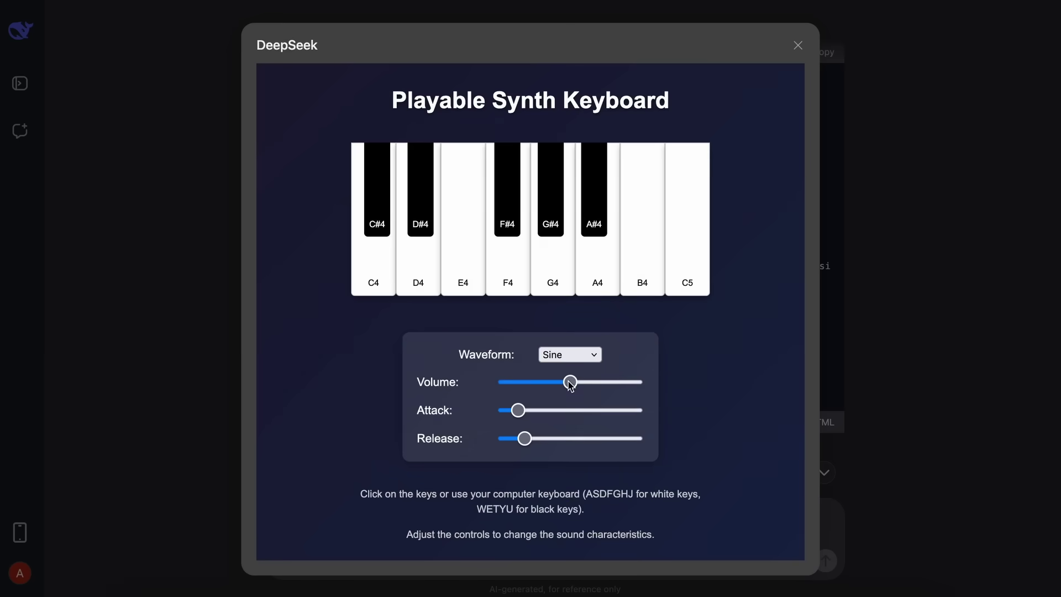
{"action": "left_click", "coordinate": [376, 267]}
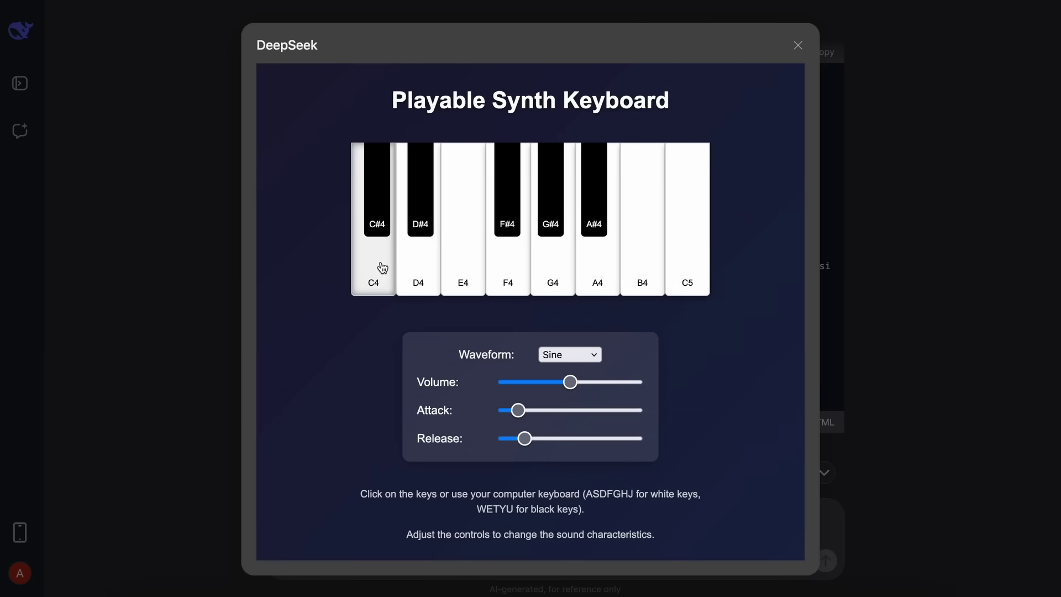
{"action": "left_click", "coordinate": [415, 273]}
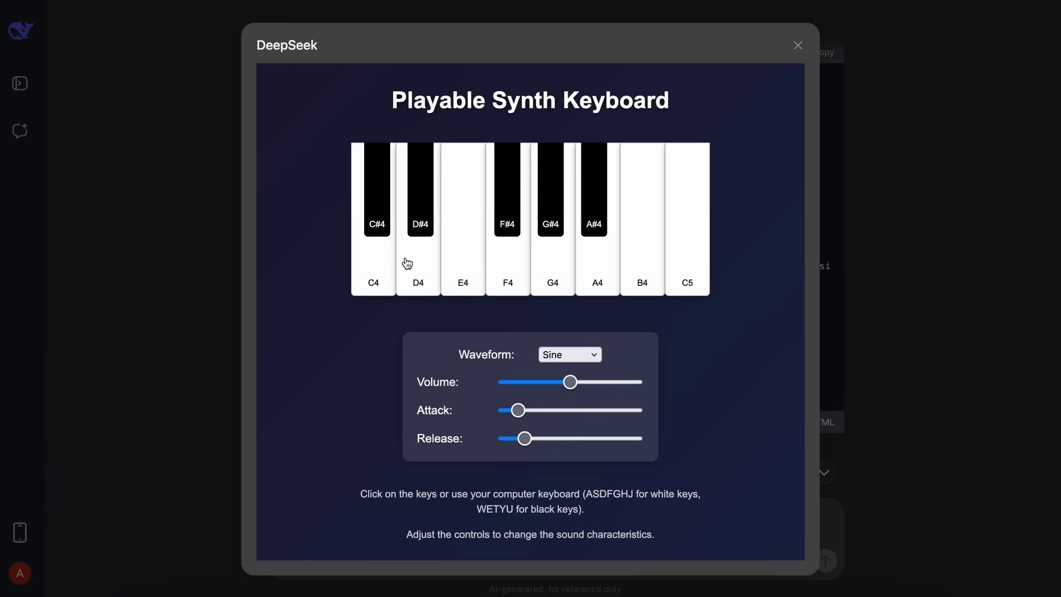
{"action": "left_click", "coordinate": [571, 265]}
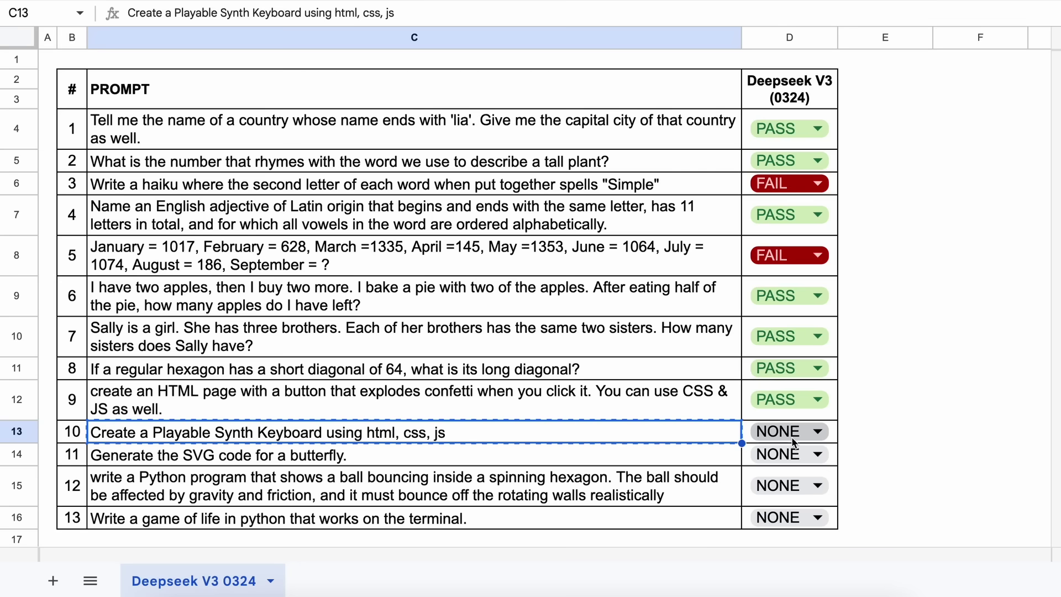
- Set D13 to PASS for the synth keyboard prompt and select the butterfly prompt in C14
{"action": "left_click", "coordinate": [818, 431]}
{"action": "left_click", "coordinate": [827, 341]}
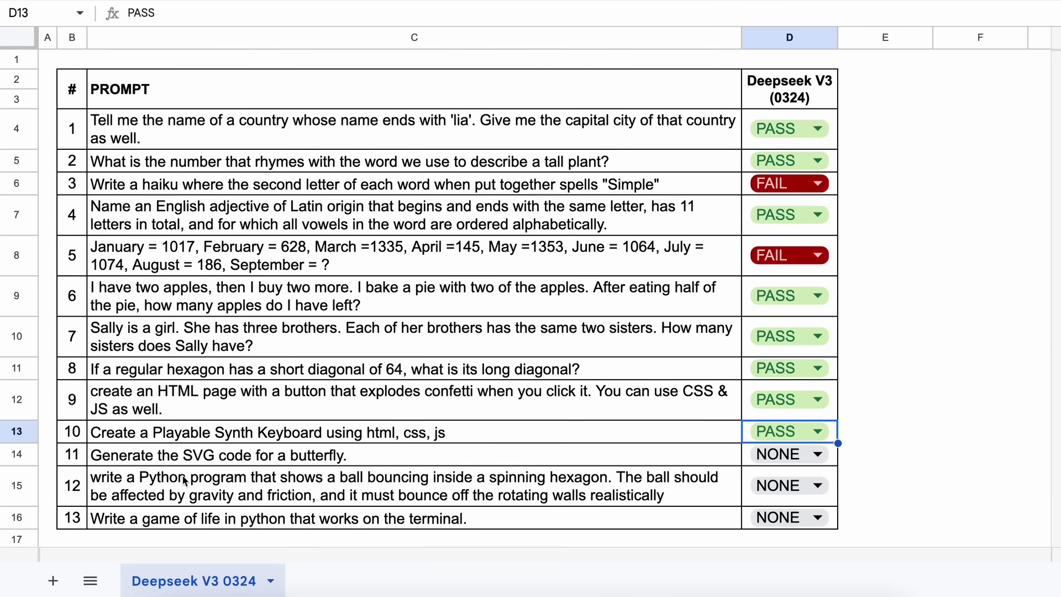
{"action": "left_click", "coordinate": [110, 460]}
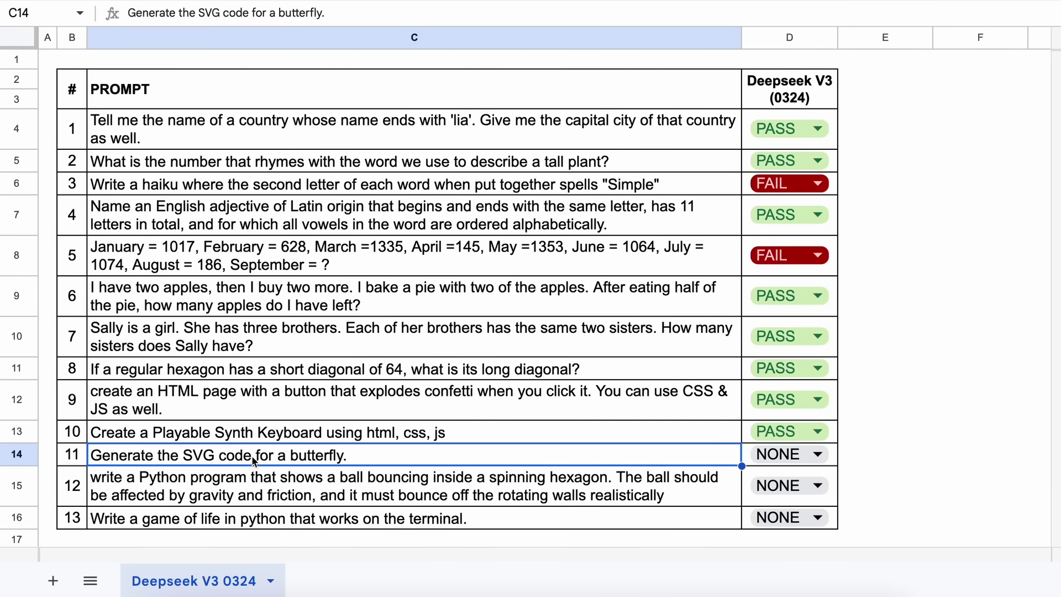
- Copy the butterfly prompt, preview DeepSeek's butterfly SVG, and set D14 to PASS
{"action": "key", "text": "ctrl+c"}
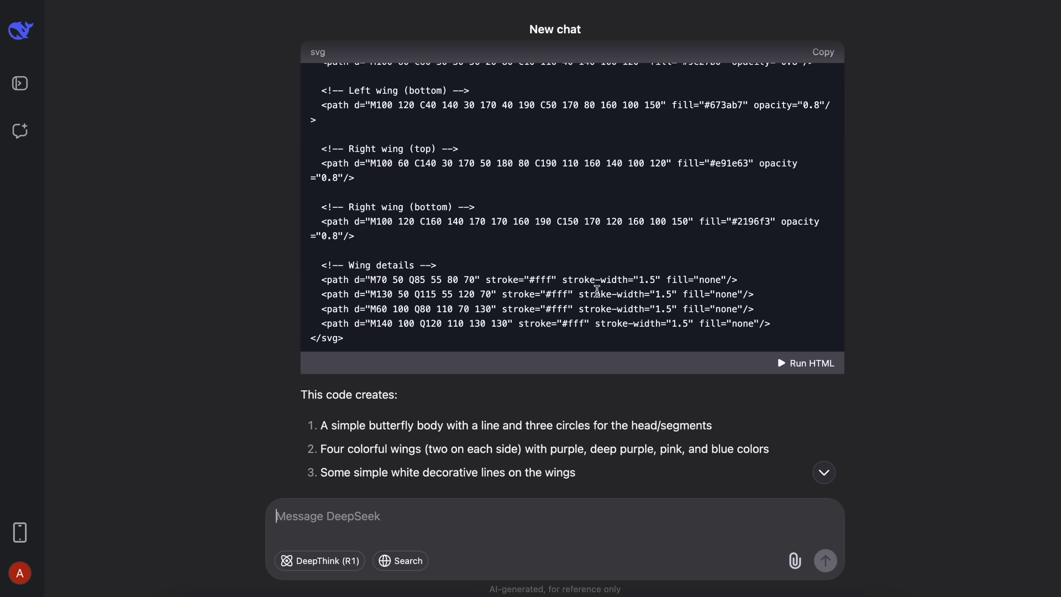
{"action": "left_click", "coordinate": [810, 363]}
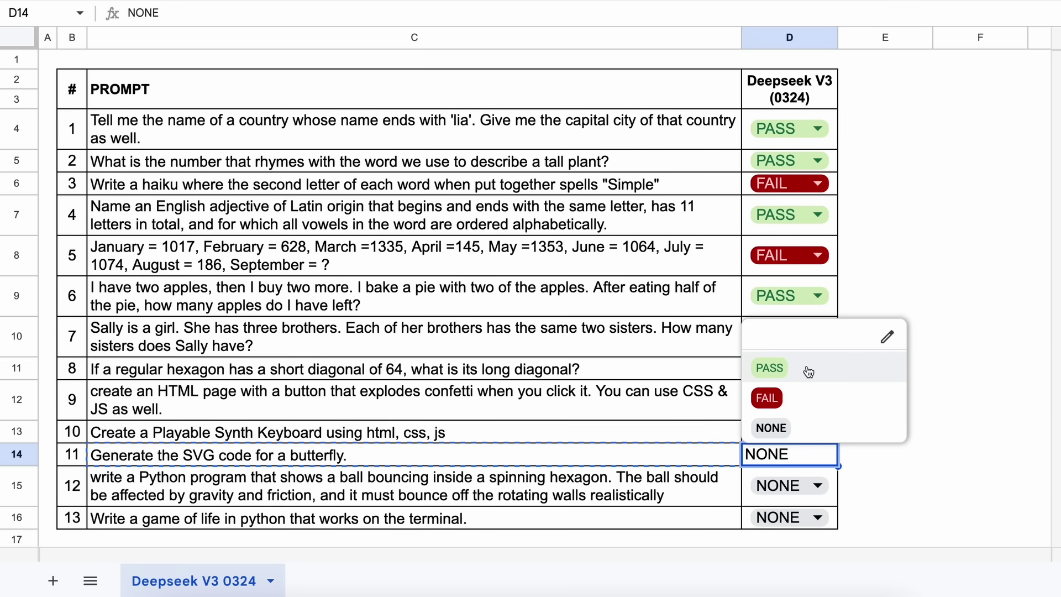
{"action": "left_click", "coordinate": [807, 371]}
- Take the bouncing-ball prompt from C15, copy DeepSeek's hexagon Python code, and set D15 to PASS
{"action": "left_click", "coordinate": [114, 479]}
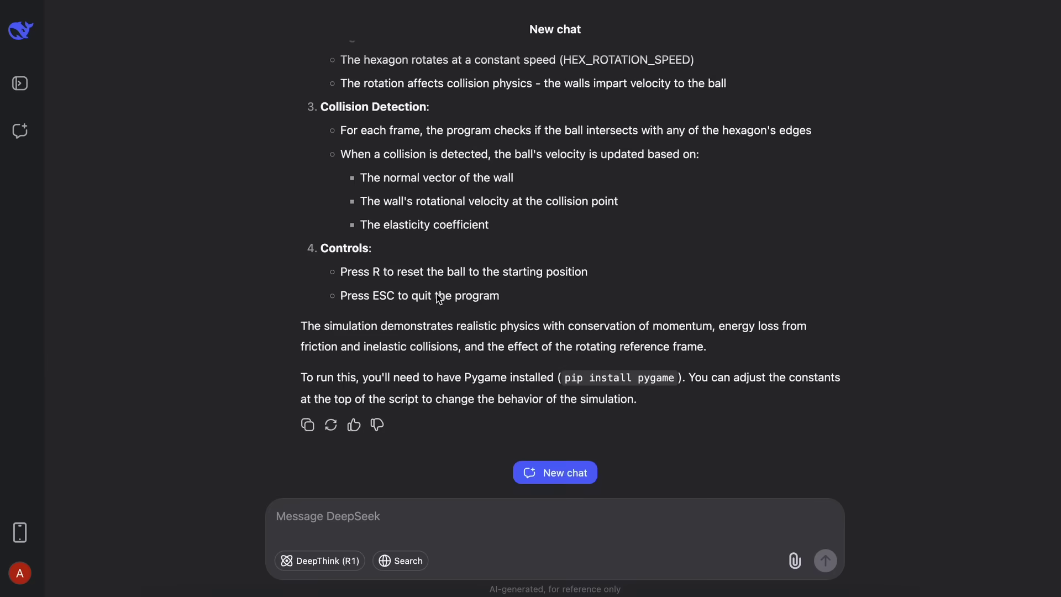
{"action": "scroll", "coordinate": [439, 298], "scroll_direction": "up", "scroll_amount": 5}
{"action": "scroll", "coordinate": [554, 279], "scroll_direction": "up", "scroll_amount": 10}
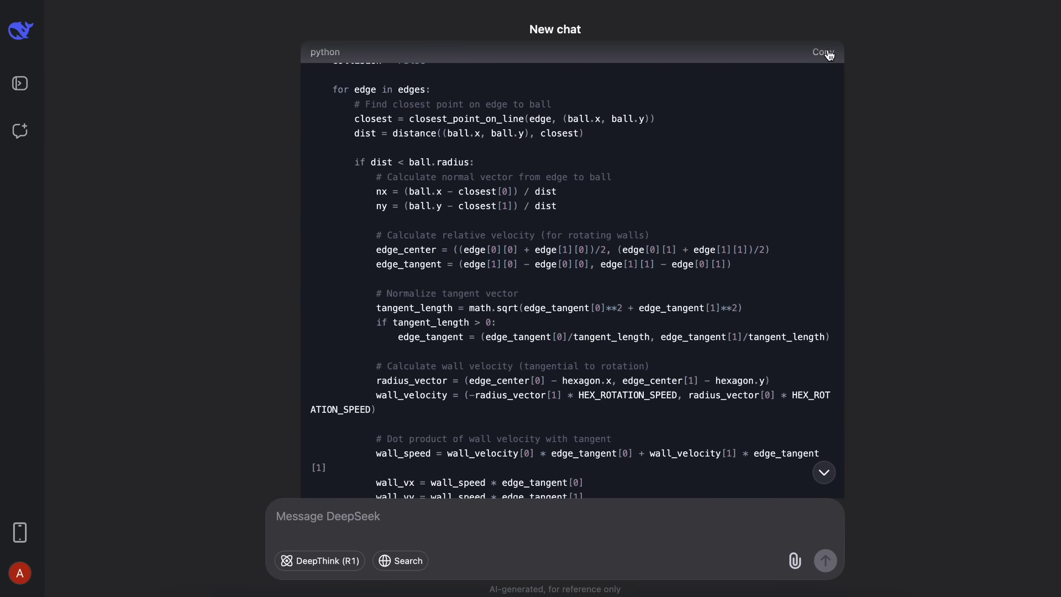
{"action": "left_click", "coordinate": [823, 52]}
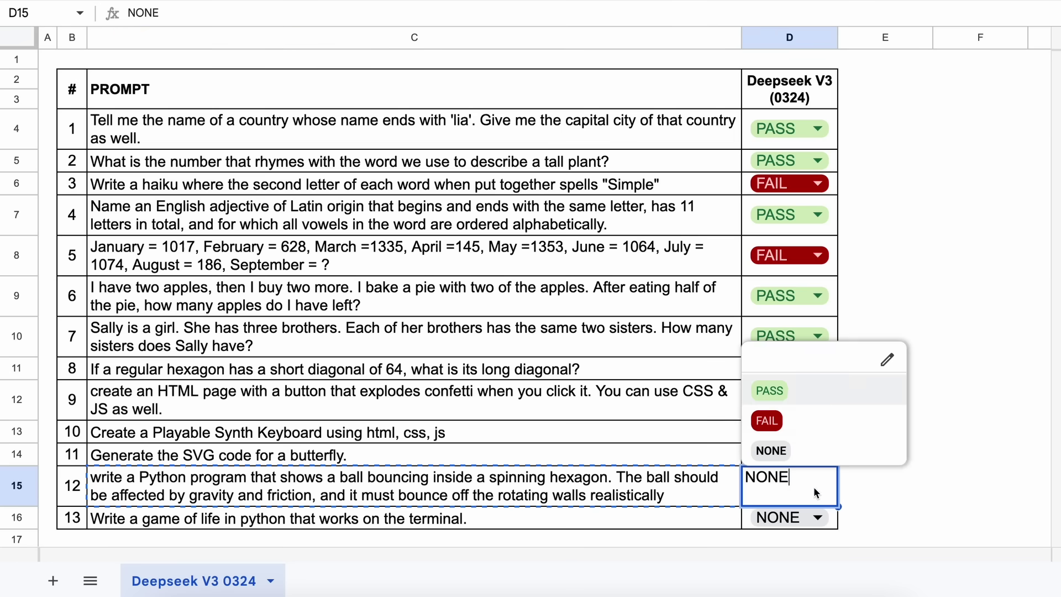
{"action": "left_click", "coordinate": [823, 392]}
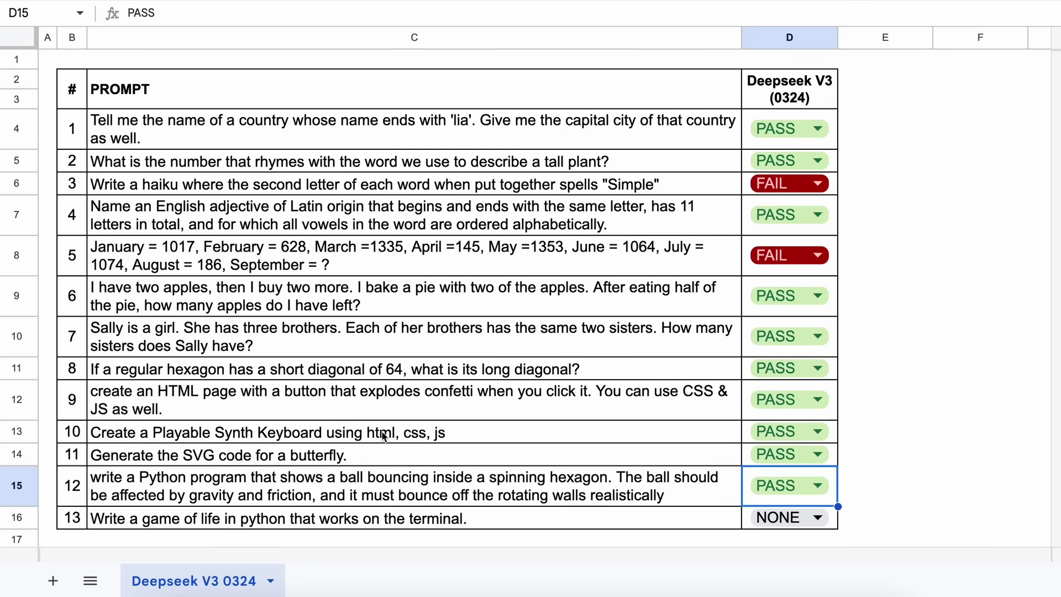
- Take the Game of Life prompt from C16 and review DeepSeek's Python answer
{"action": "left_click", "coordinate": [105, 525]}
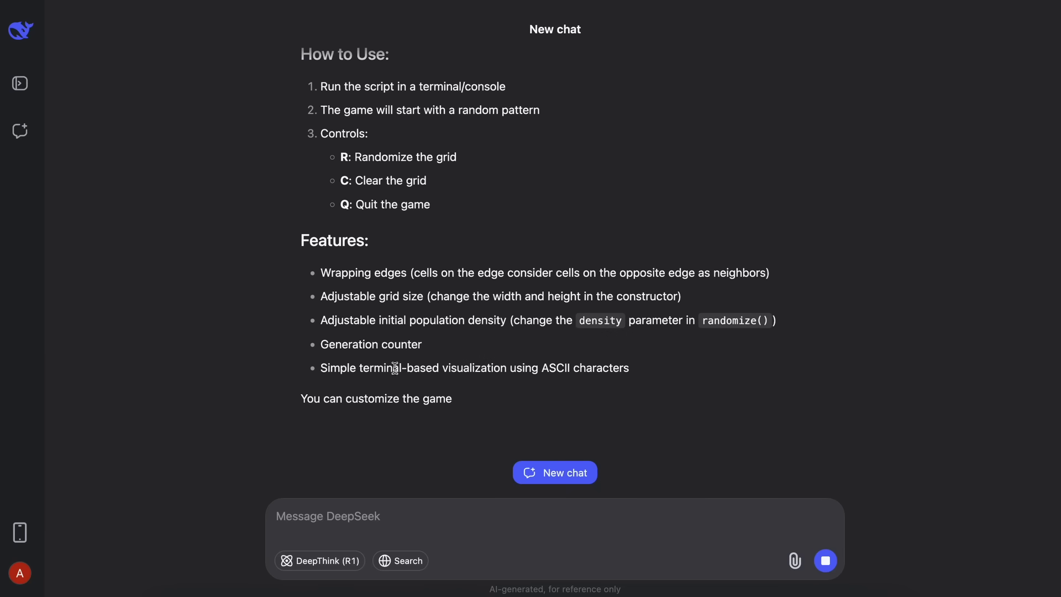
{"action": "scroll", "coordinate": [411, 369], "scroll_direction": "up", "scroll_amount": 10}
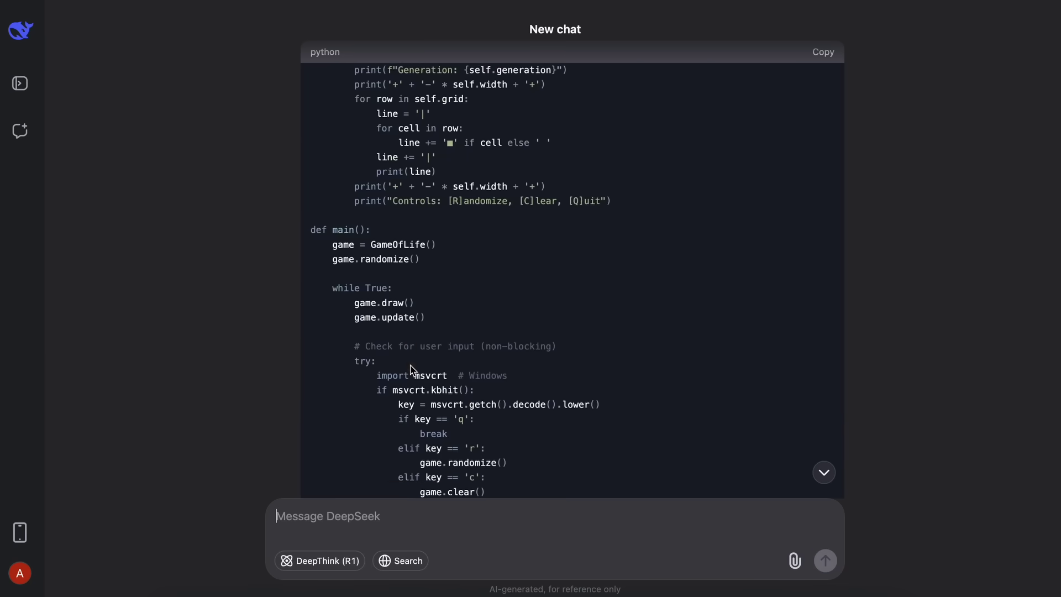